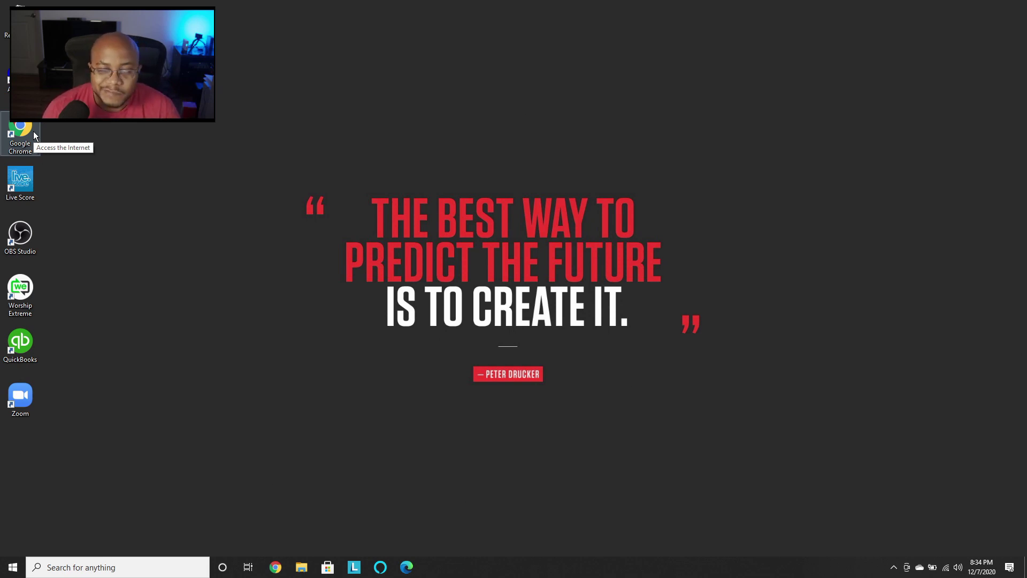
- Launch Chrome, restore its window to a smaller size and reposition it on the desktop
left_click(32, 135)
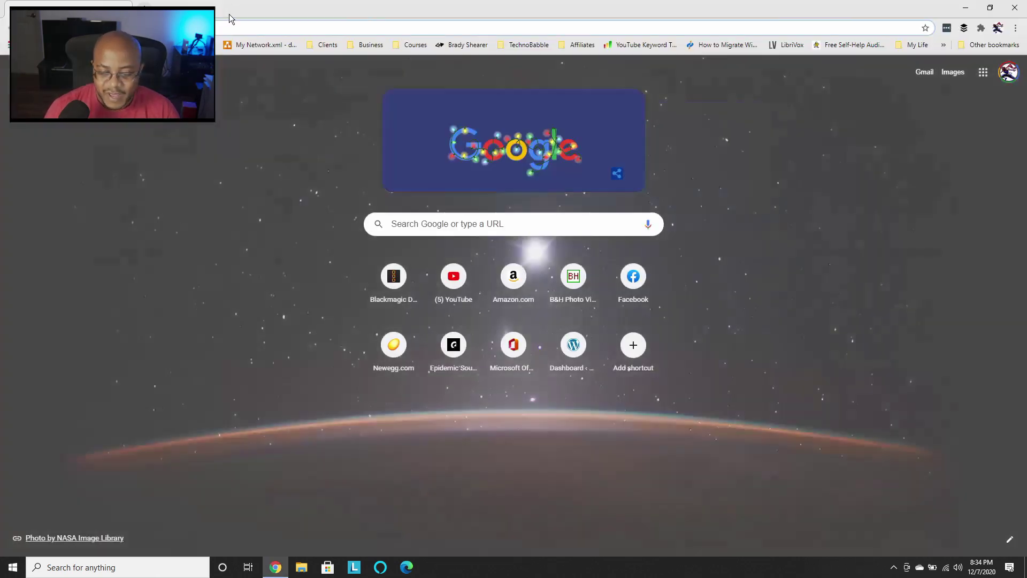
double_click(229, 15)
left_click_drag(423, 49, 466, 34)
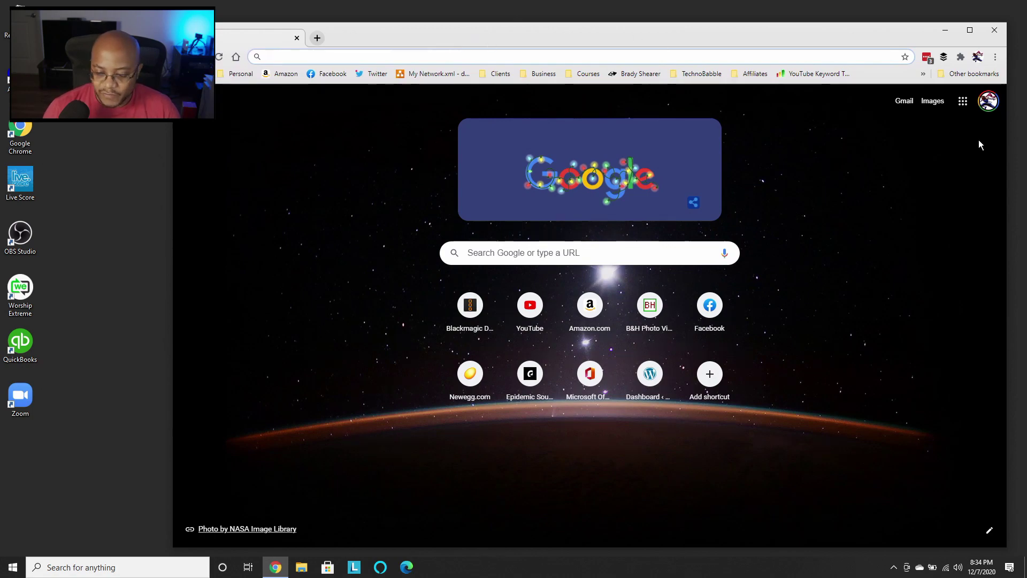
- In a new tab, open remotedesktop.google.com Remote Access, zoomed to 80% with a compact device list
left_click(318, 38)
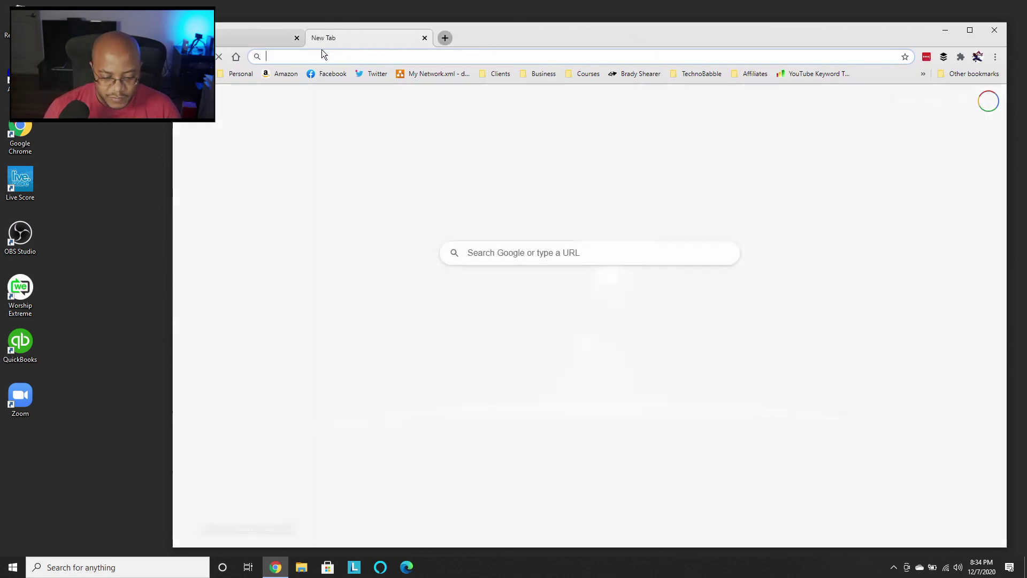
type("remote")
key("Return")
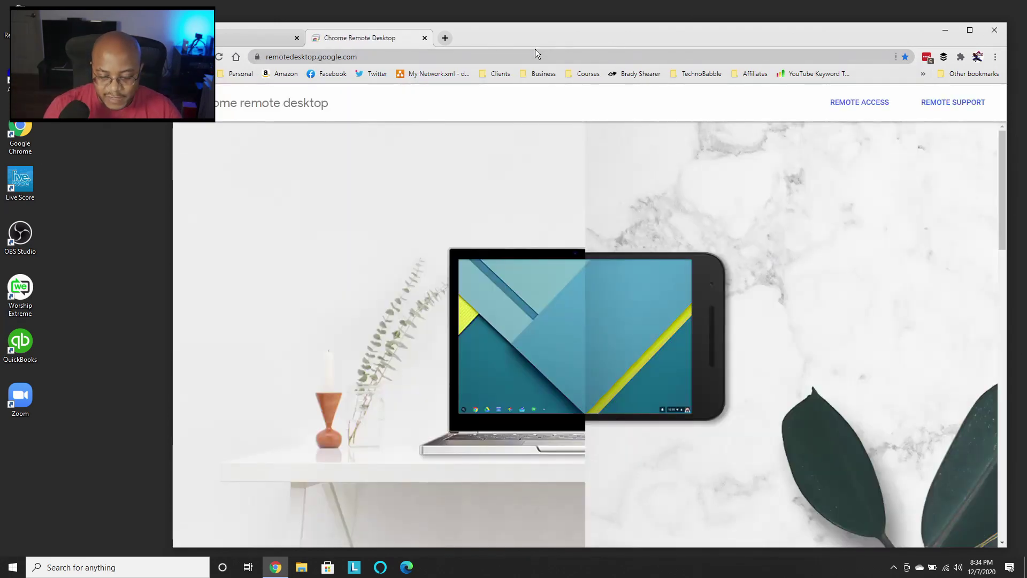
left_click(861, 103)
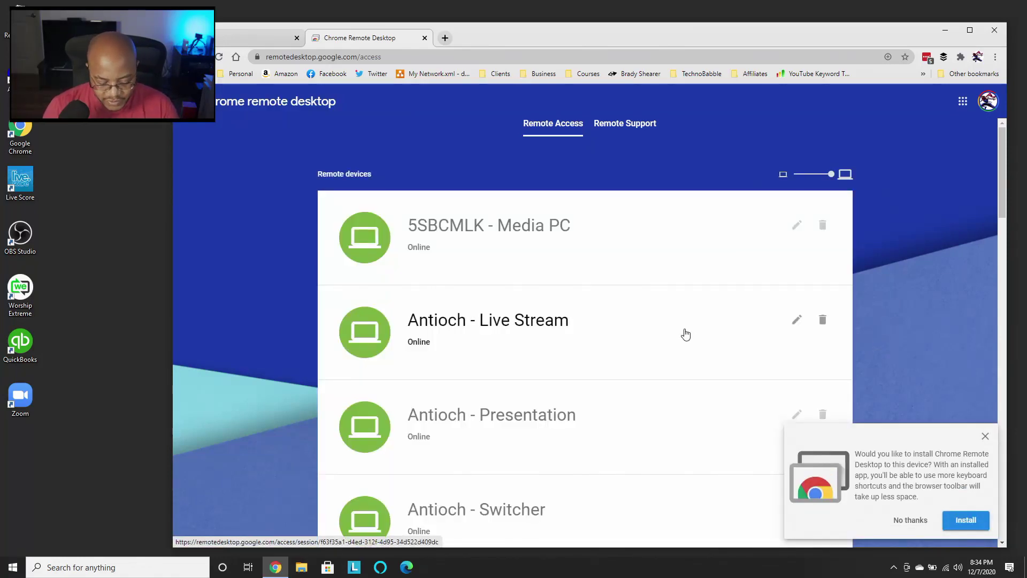
key("ctrl+minus")
key("ctrl+minus")
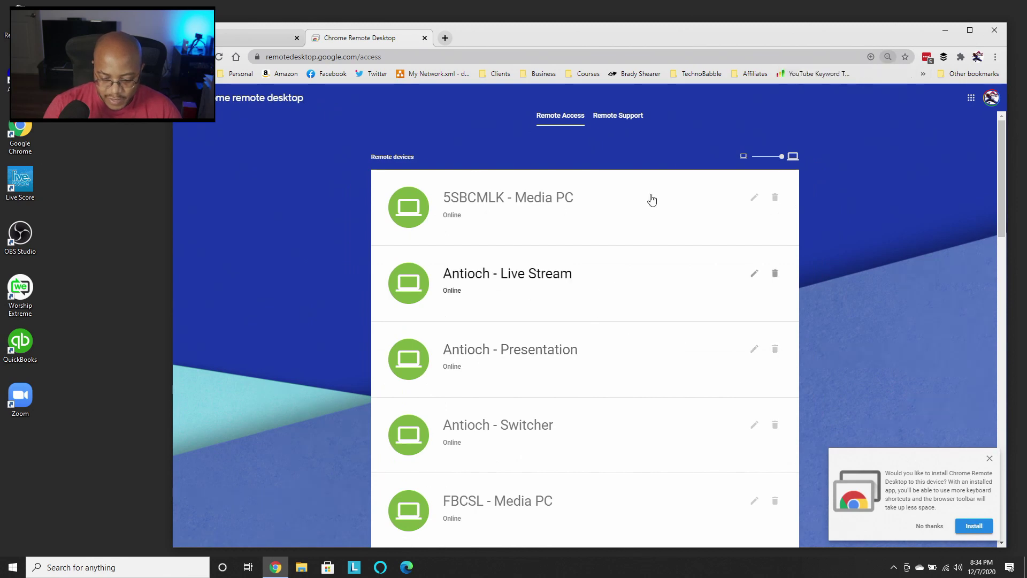
left_click(774, 158)
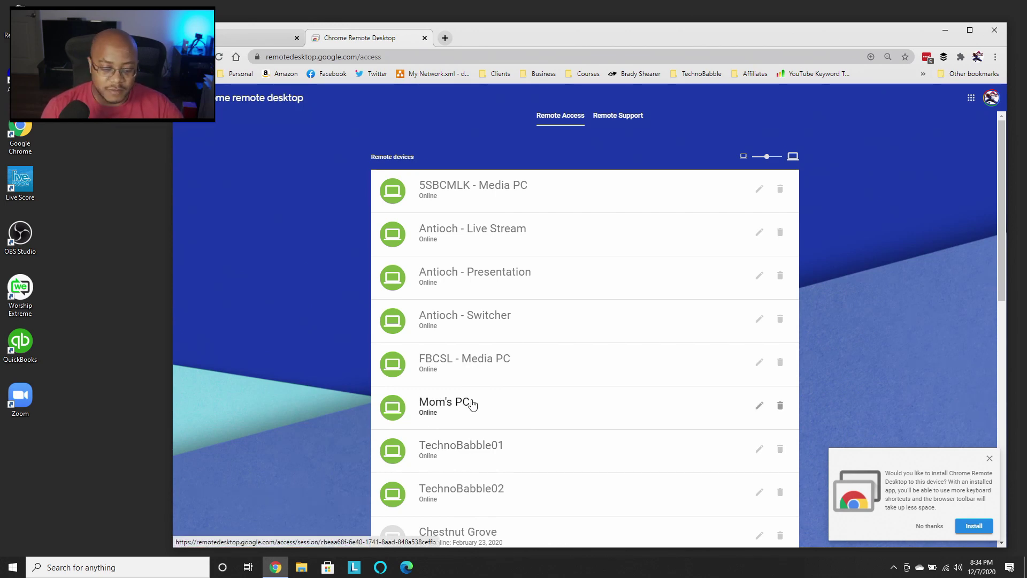
- Connect to Antioch - Live Stream with its PIN, remembered on this device, and bring up the sign-in box
left_click(498, 239)
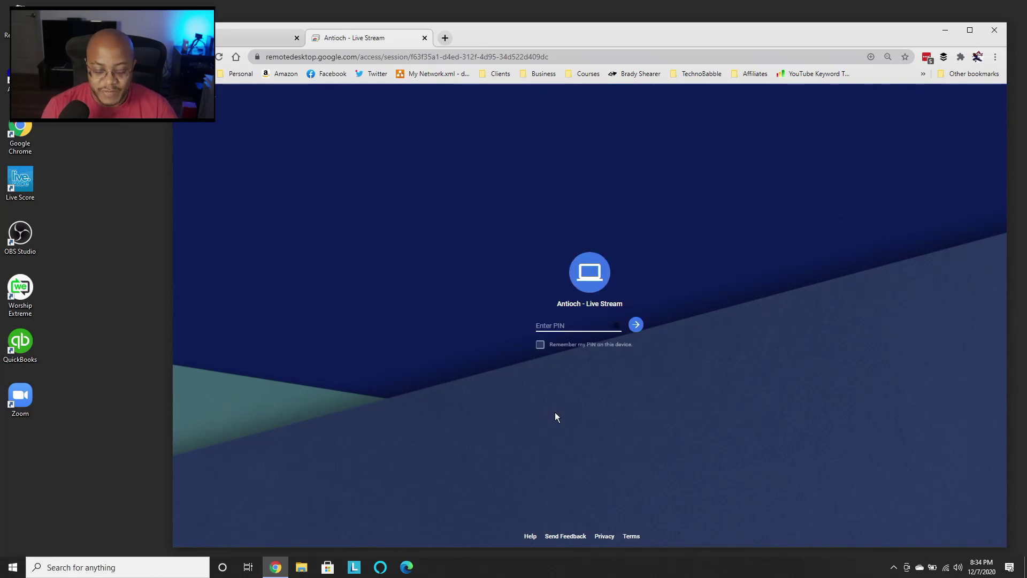
type("********")
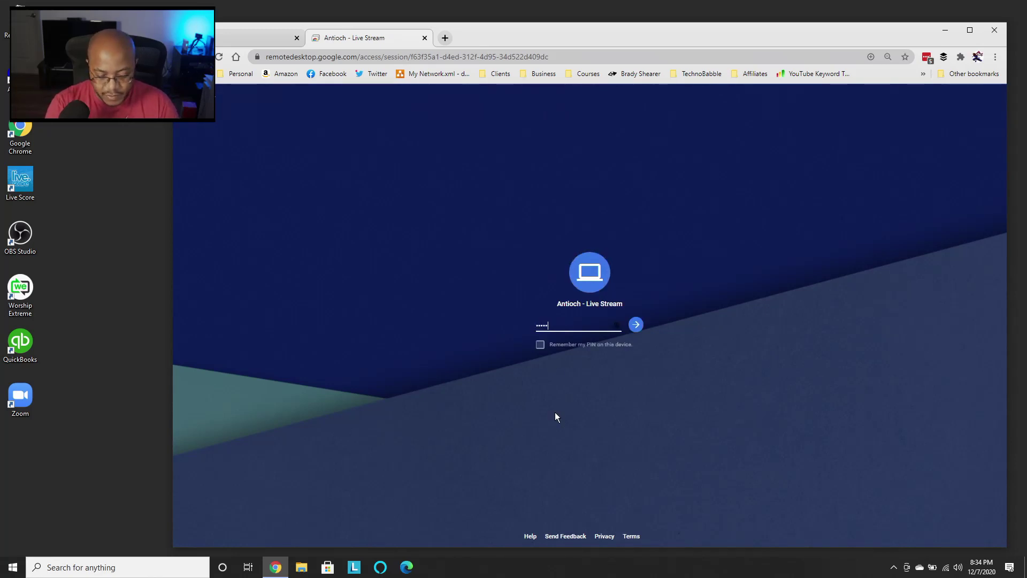
key("BackSpace")
key("BackSpace")
key("BackSpace")
key("BackSpace")
key("BackSpace")
key("BackSpace")
key("BackSpace")
key("BackSpace")
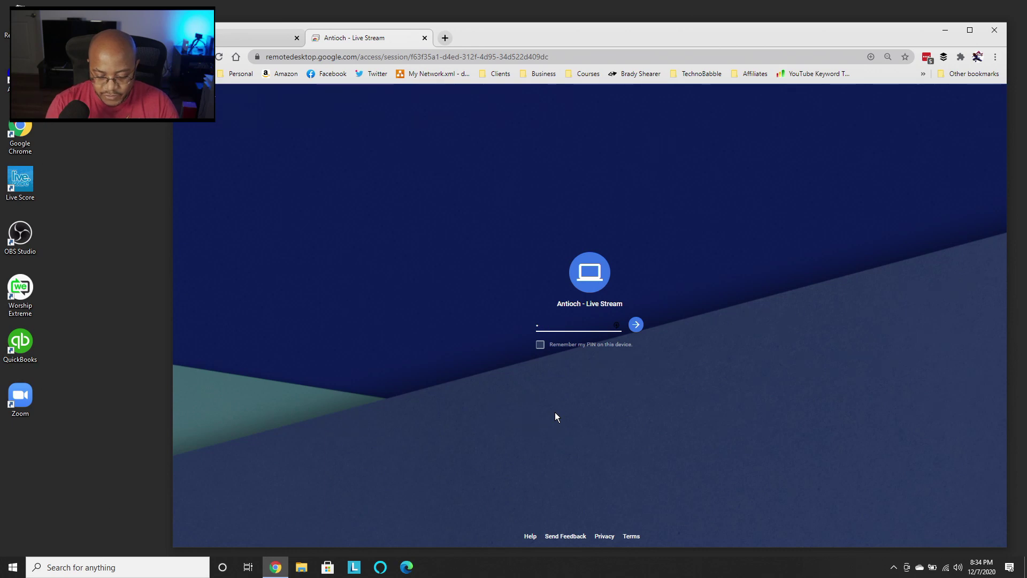
type("********")
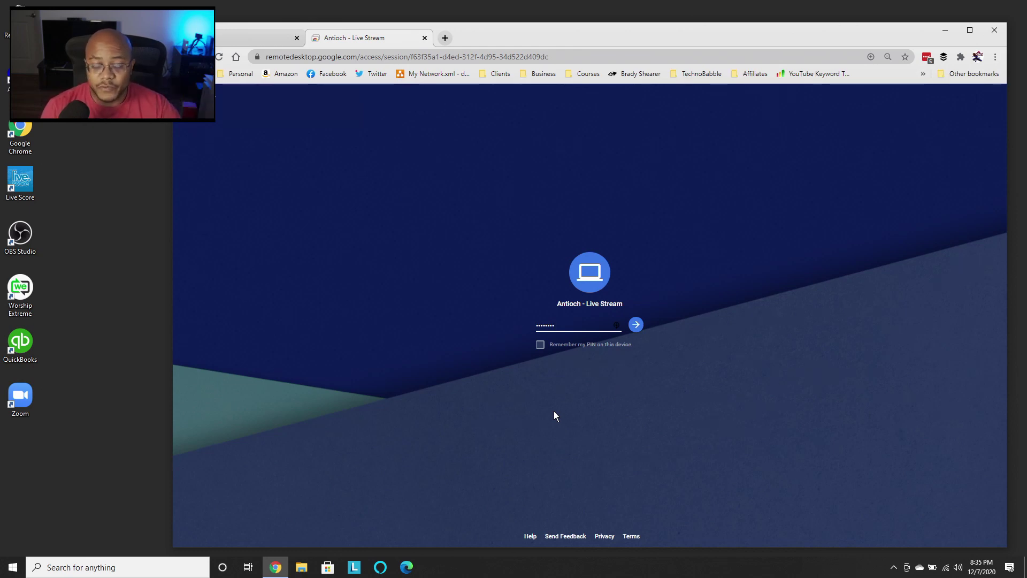
left_click(539, 347)
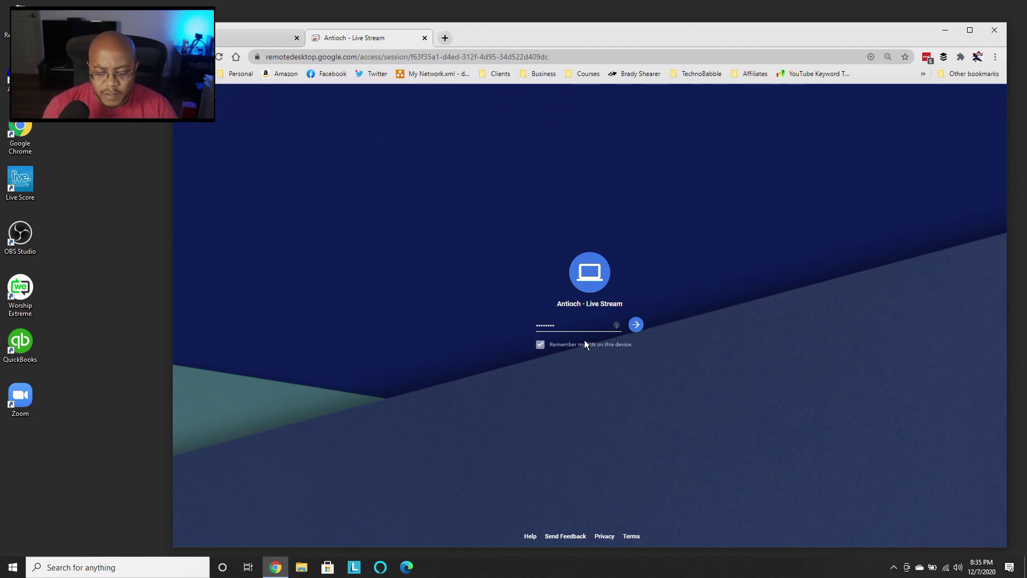
left_click(641, 324)
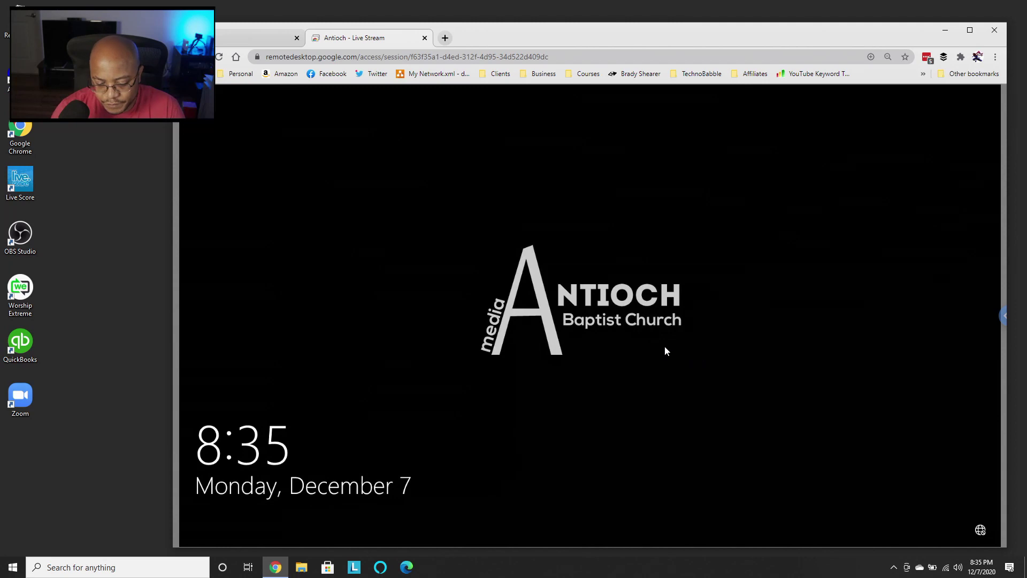
left_click(653, 339)
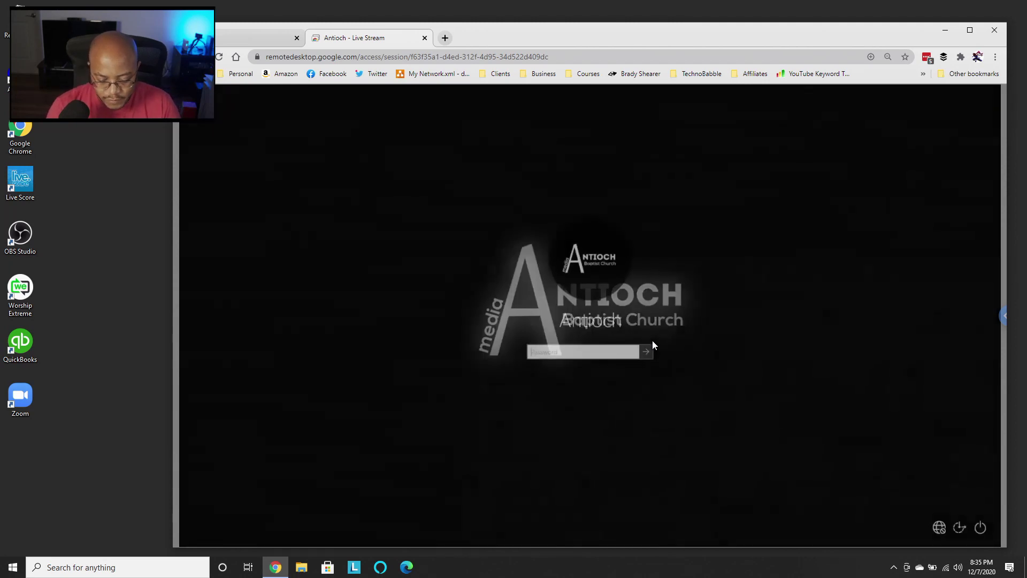
- Sign in to the remote computer with its Windows password
type("*******")
key("Return")
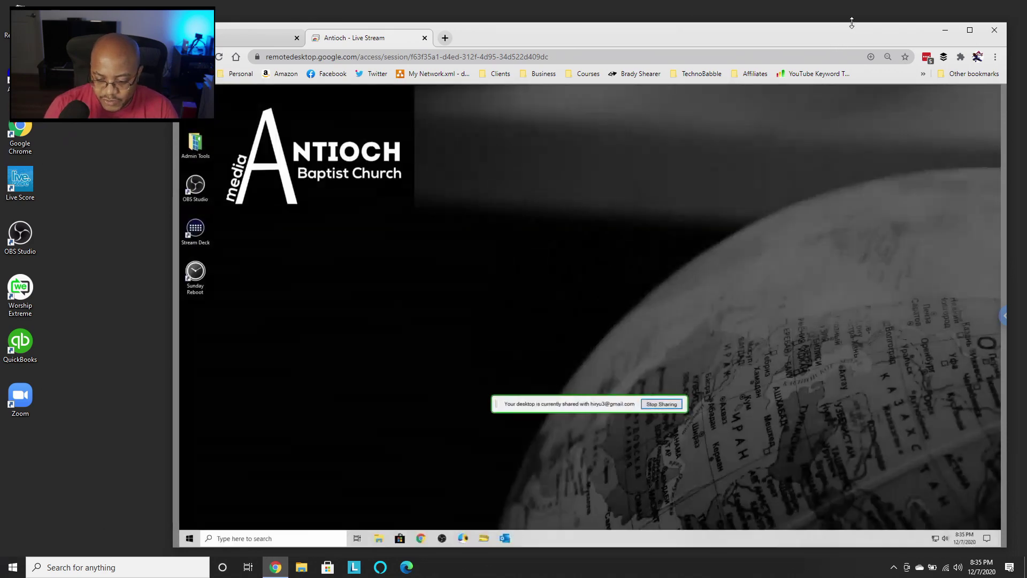
left_click_drag(850, 24, 853, 11)
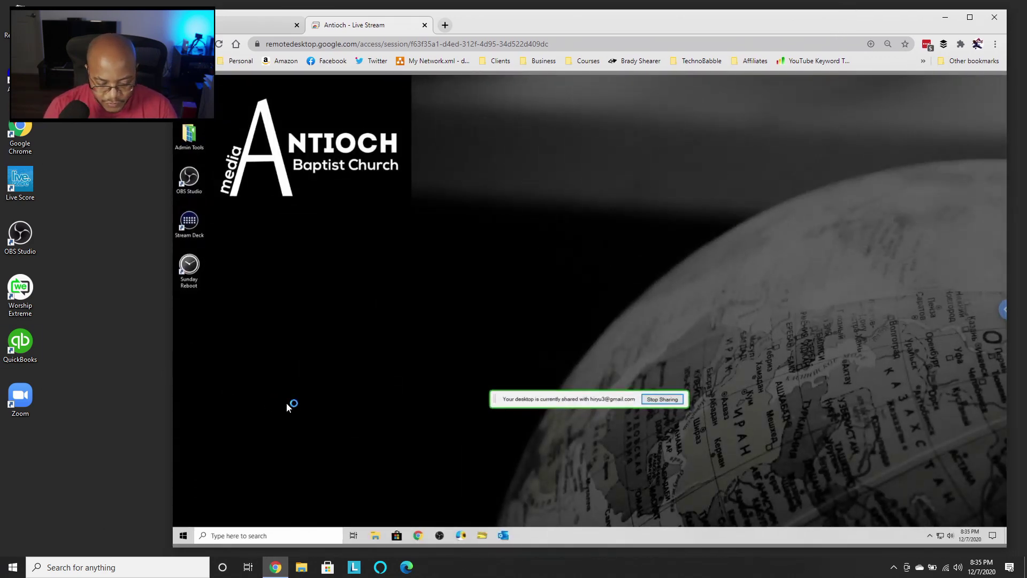
- Open the remote computer's browser and widen it across the right side of the screen
left_click(418, 537)
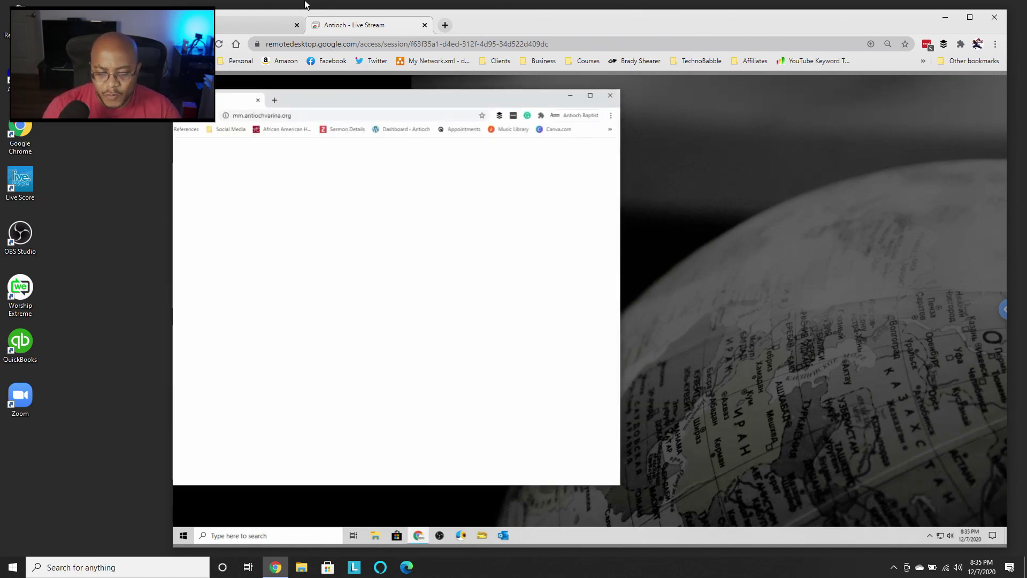
left_click_drag(412, 99, 792, 99)
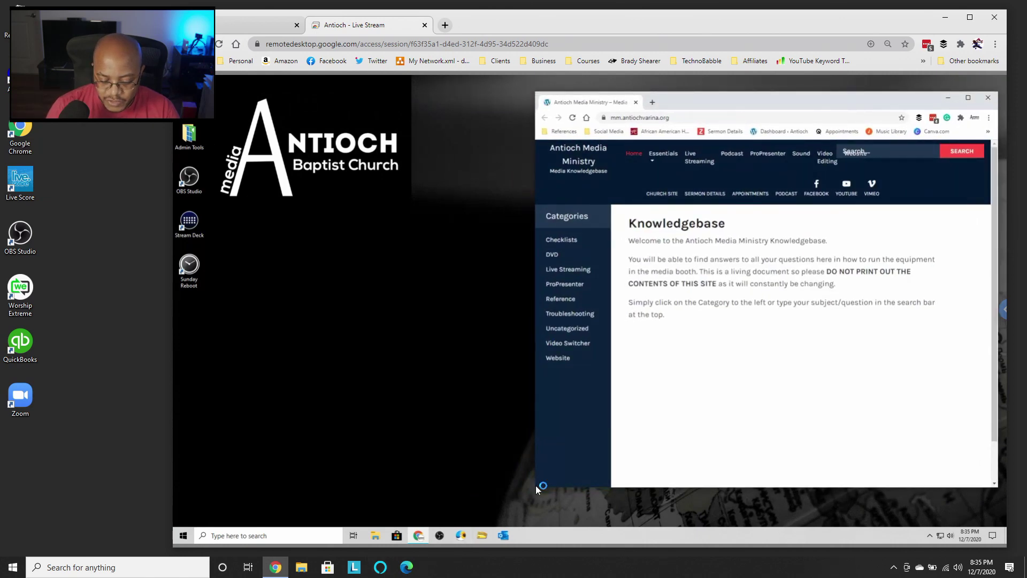
left_click_drag(531, 481, 318, 487)
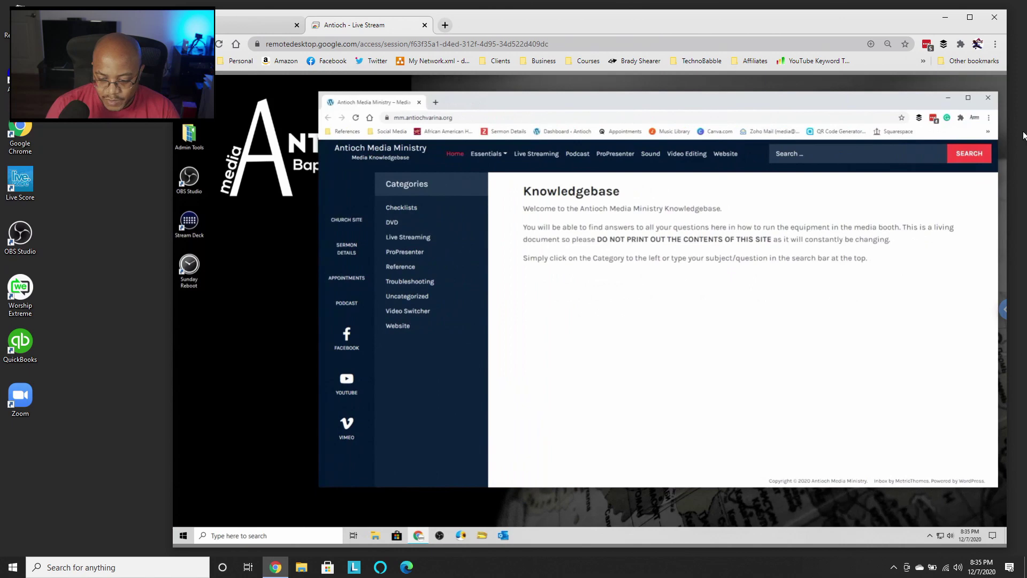
left_click(976, 119)
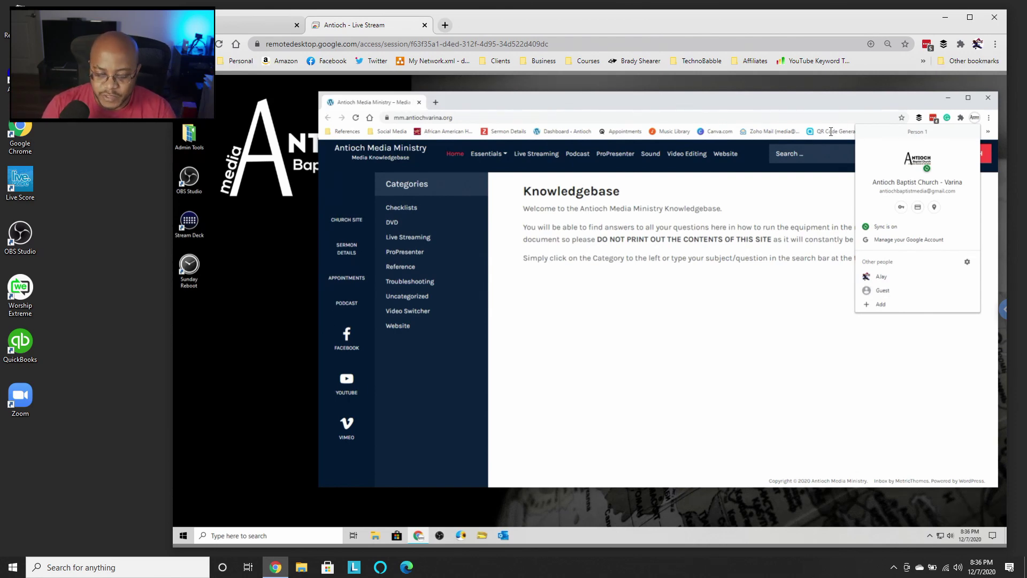
- Close the remote browser and run the Sunday Reboot desktop shortcut to schedule shutdown
left_click(989, 98)
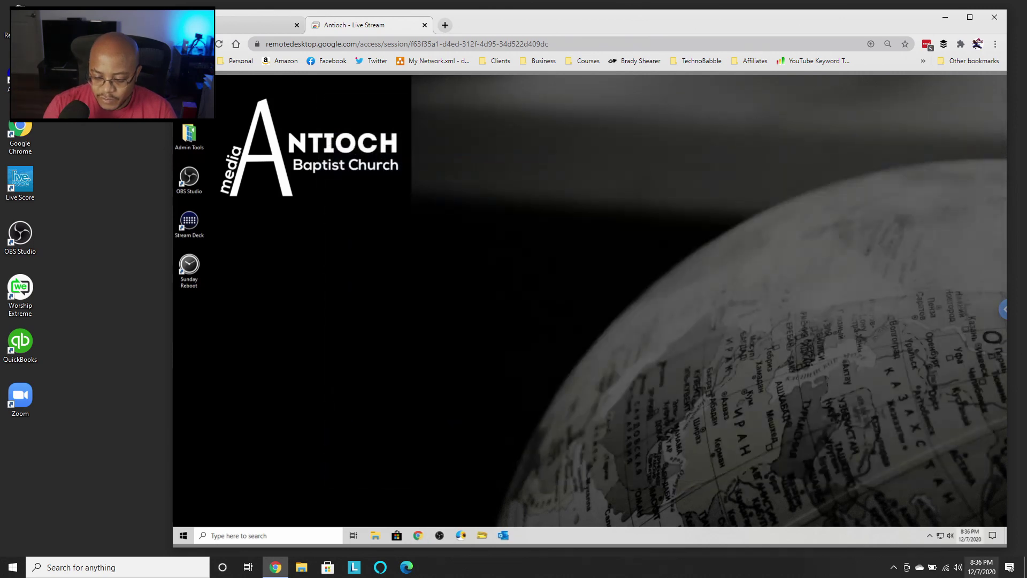
double_click(190, 268)
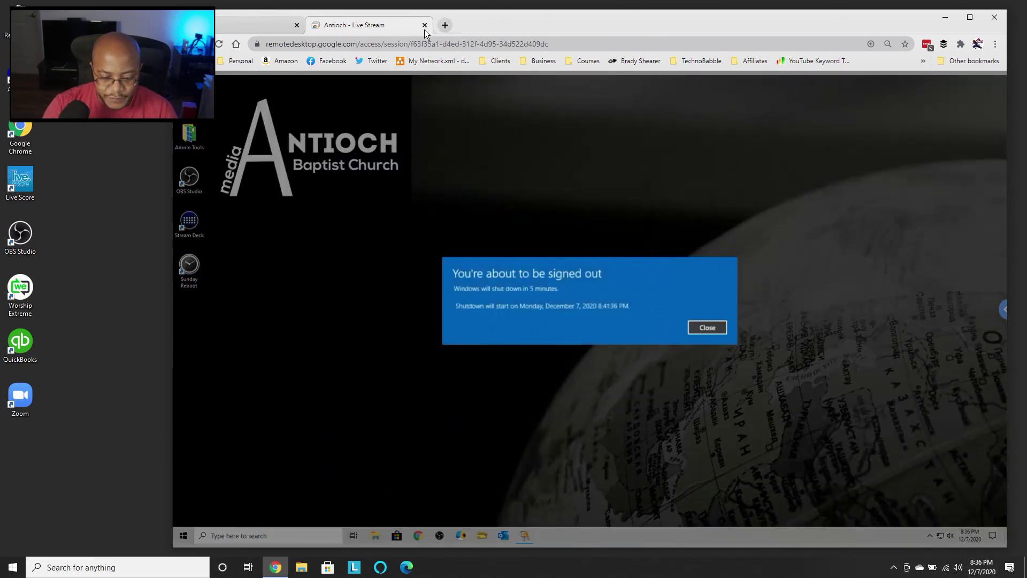
- Close the remote session tab and reopen remotedesktop.google.com/access in Chrome
key("ctrl+w")
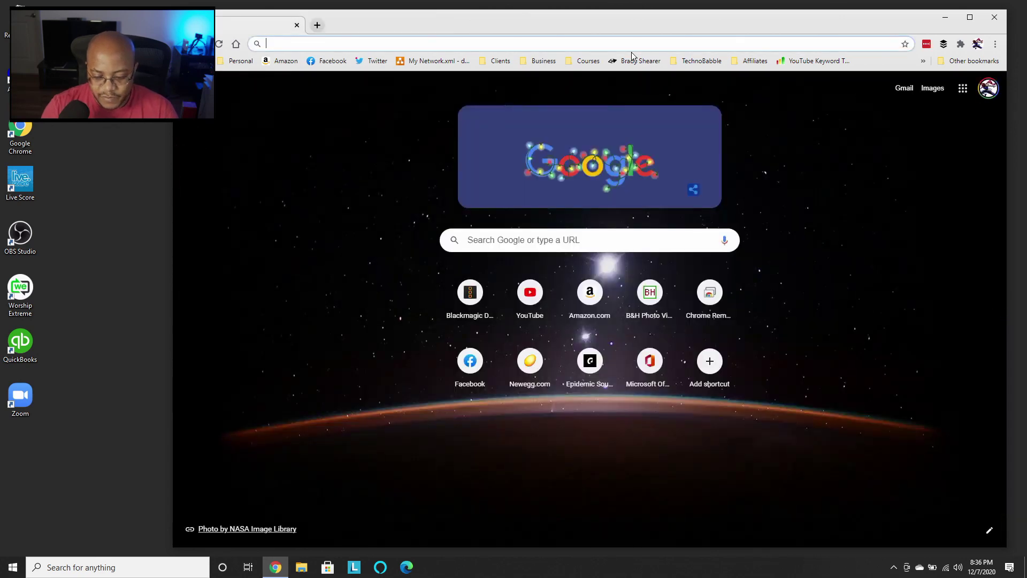
left_click(632, 47)
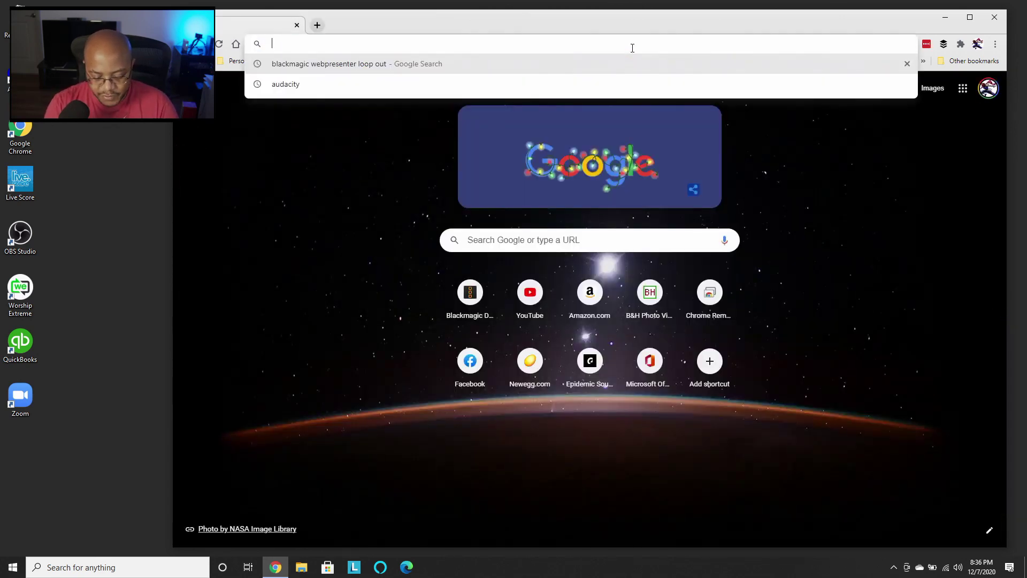
type("remotedesktop.google.com")
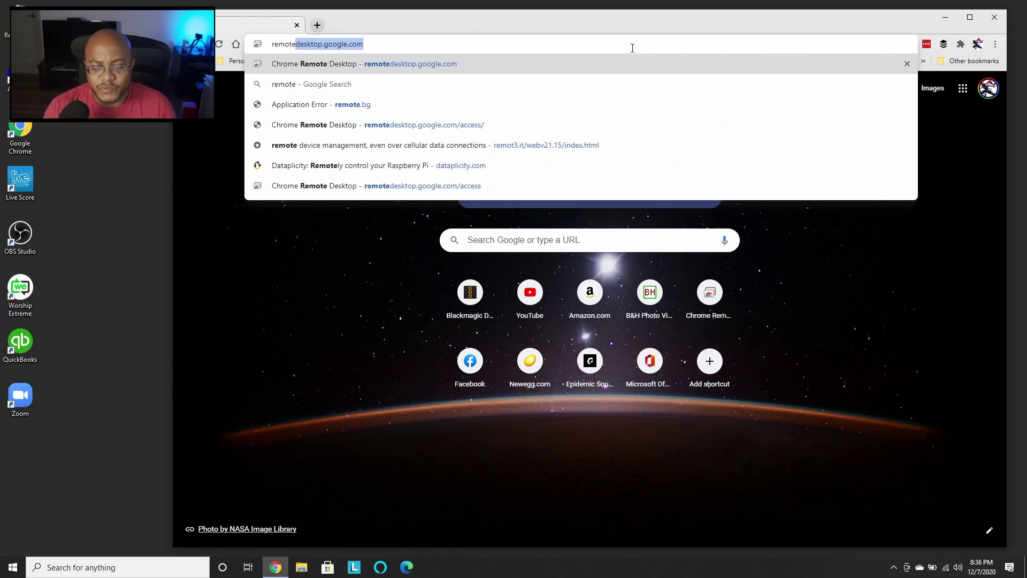
key("Return")
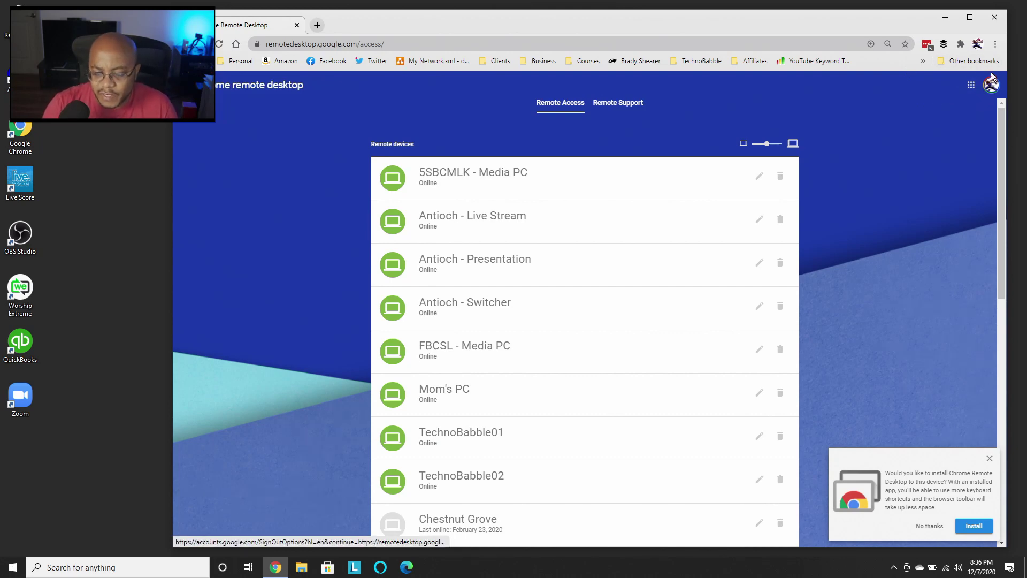
left_click(977, 44)
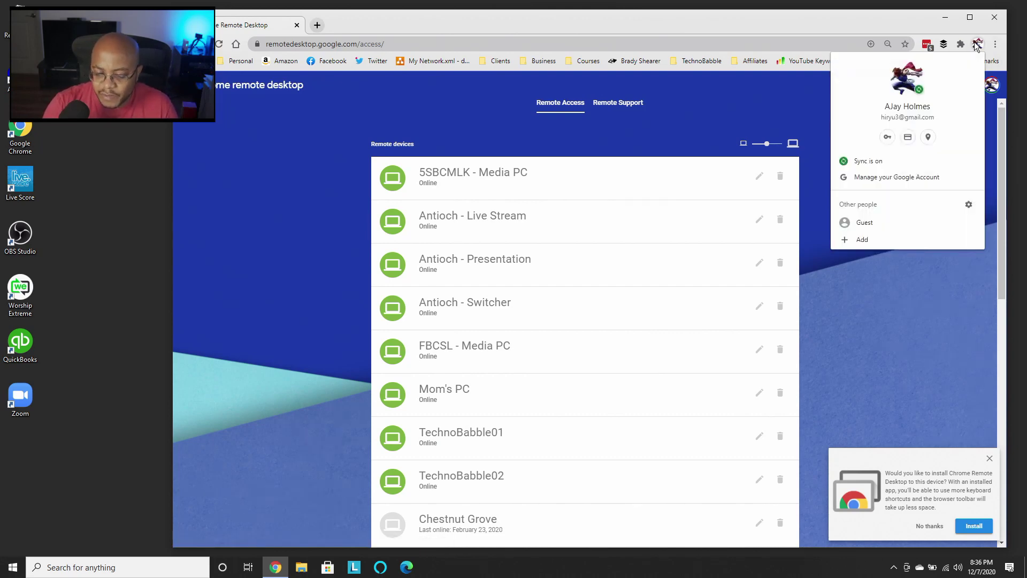
- Cancel the Add person dialog and zoom the remote devices page back to 100%
left_click(862, 240)
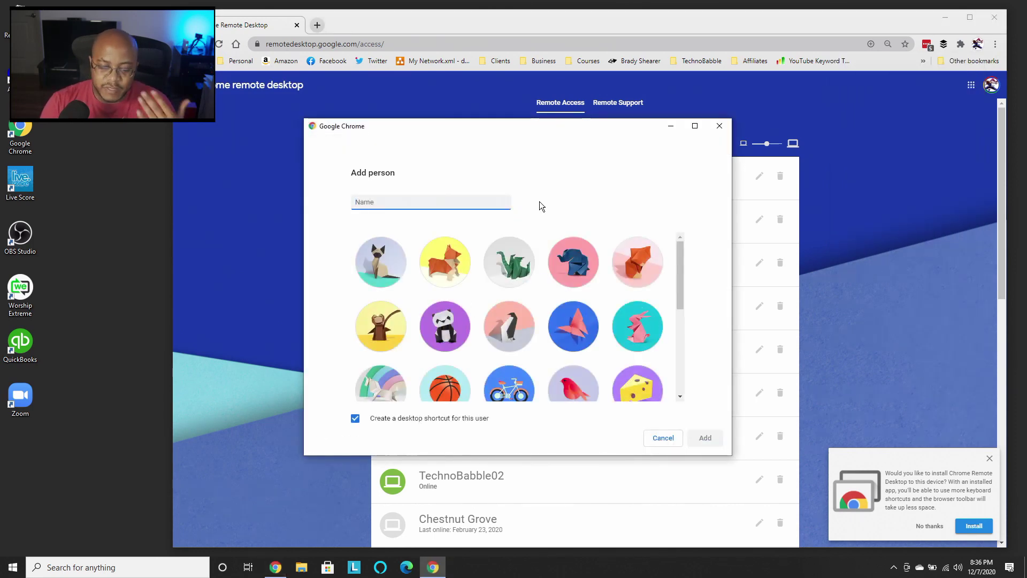
left_click(718, 127)
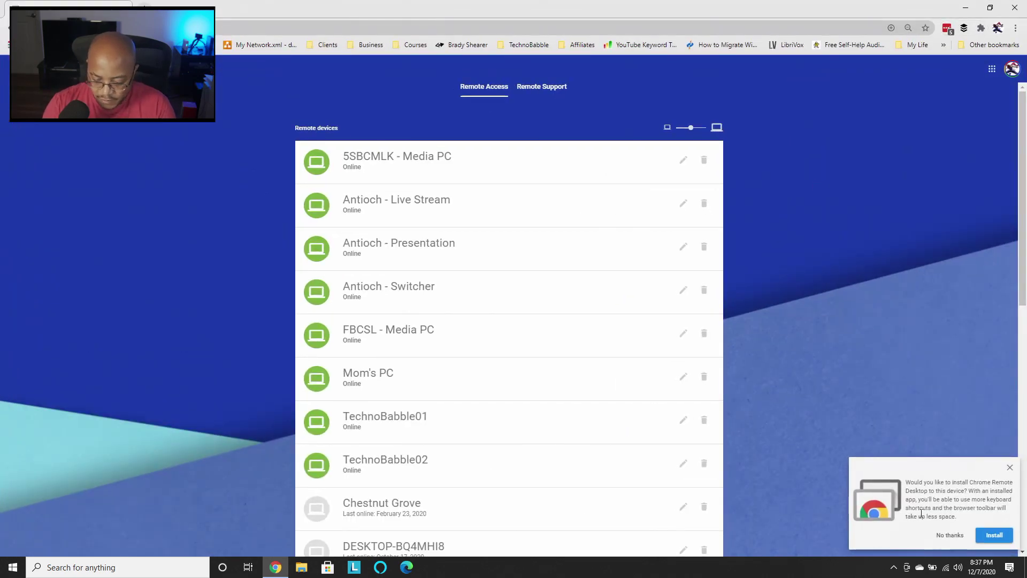
key("ctrl+plus")
key("ctrl+plus")
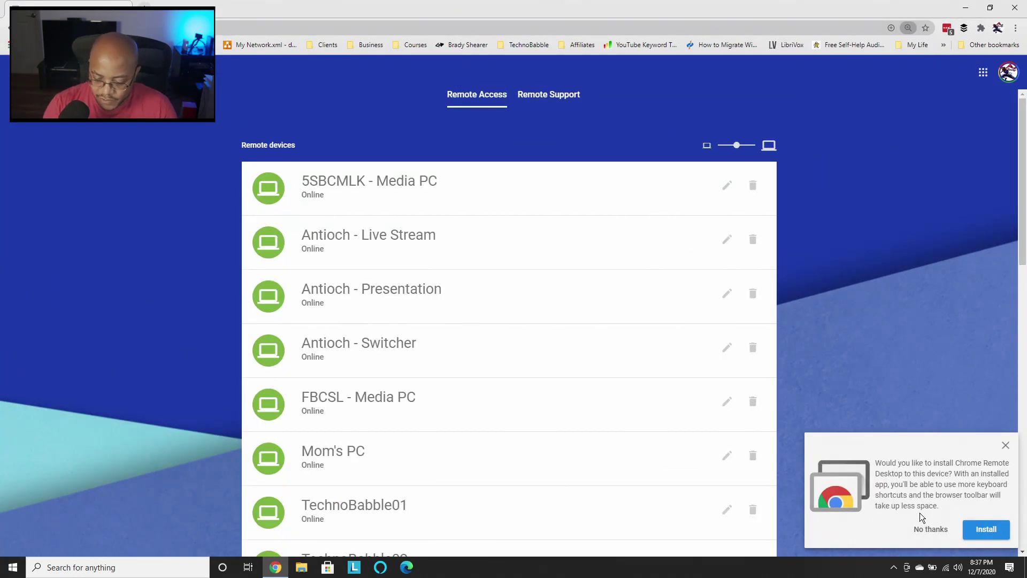
- Install Chrome Remote Desktop as a standalone app, scroll its device list, then close the app window
left_click(987, 534)
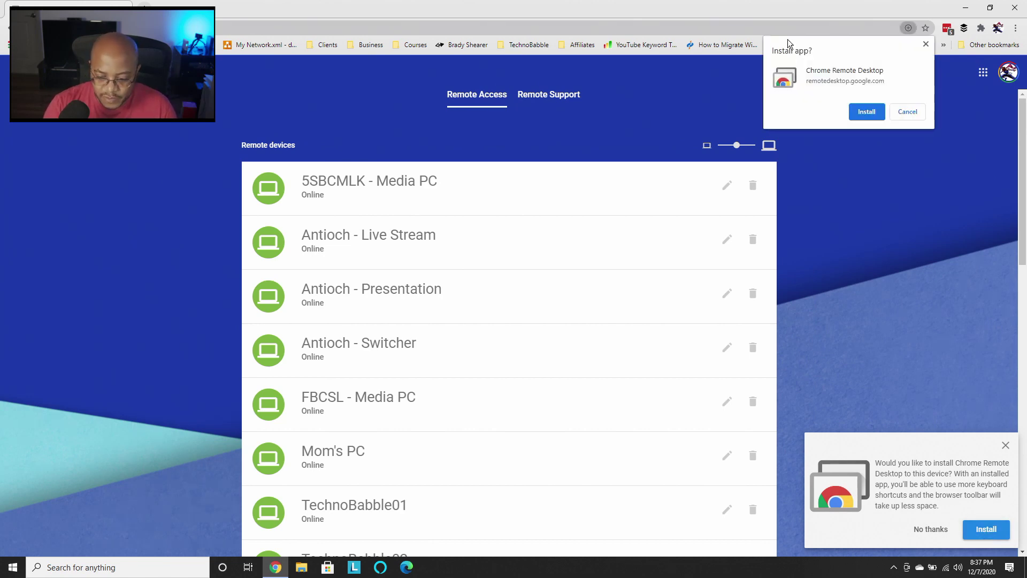
left_click(867, 111)
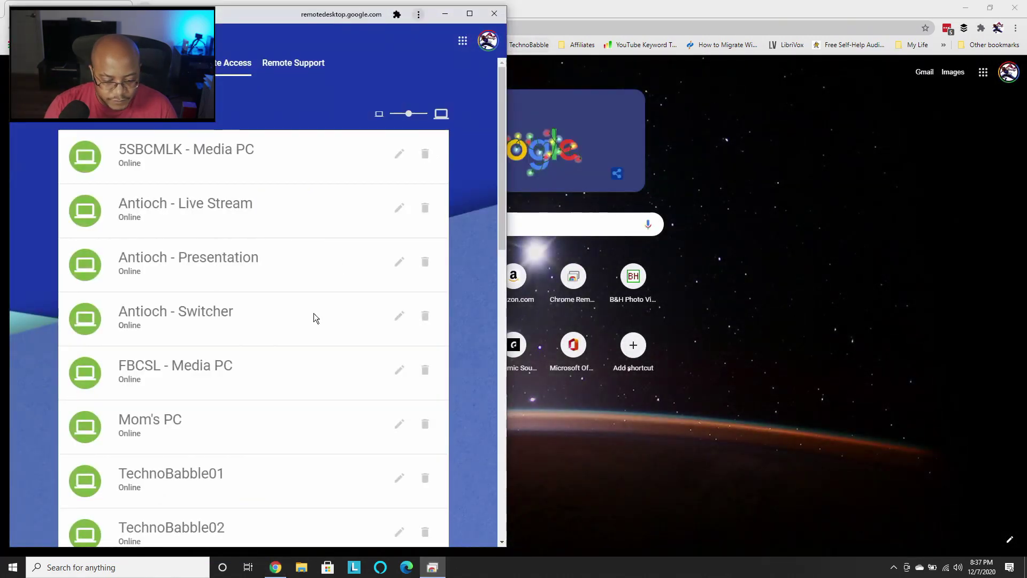
scroll(396, 398, "down", 5)
scroll(397, 402, "down", 9)
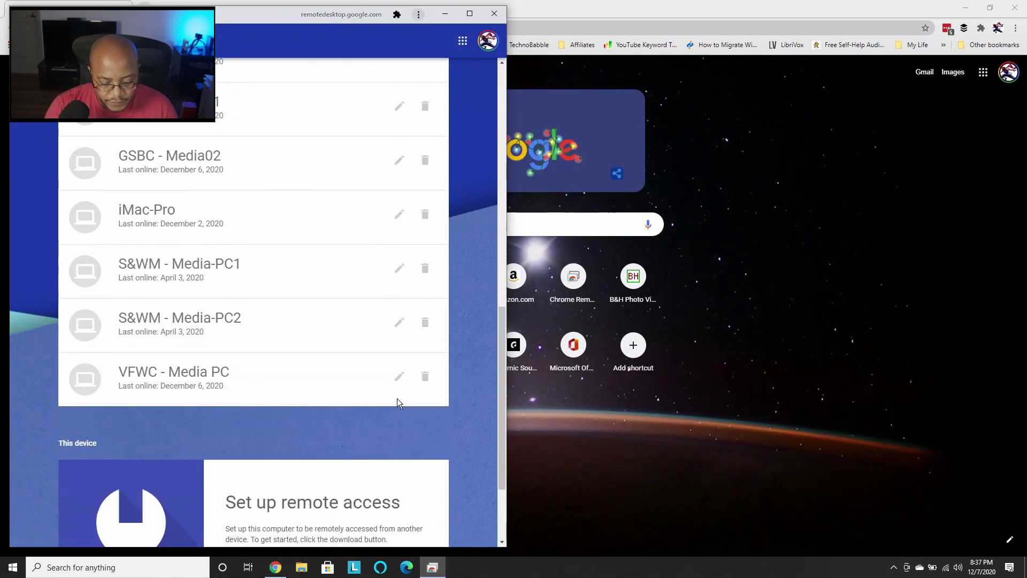
left_click(489, 14)
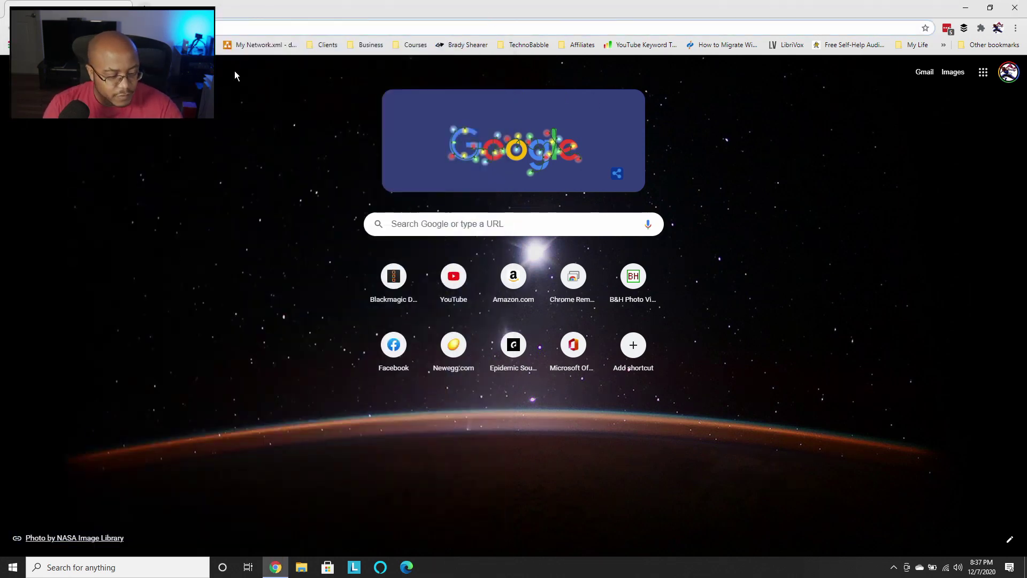
- Reopen the Chrome Remote Desktop website and download the host installer from the Set up remote access card
left_click(301, 26)
type("remotedesktop.google.com")
key("Return")
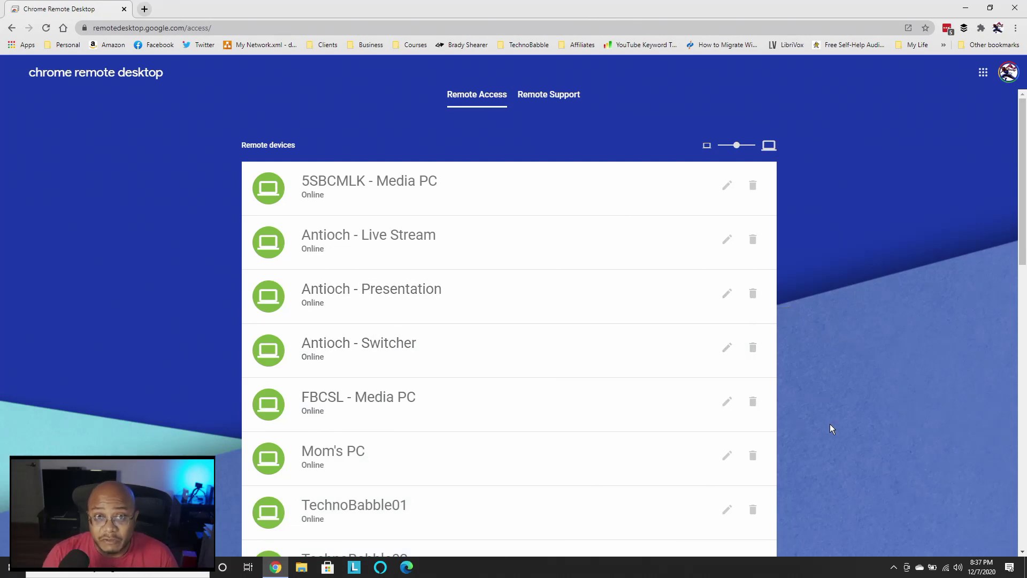
scroll(830, 425, "down", 2)
scroll(830, 428, "down", 5)
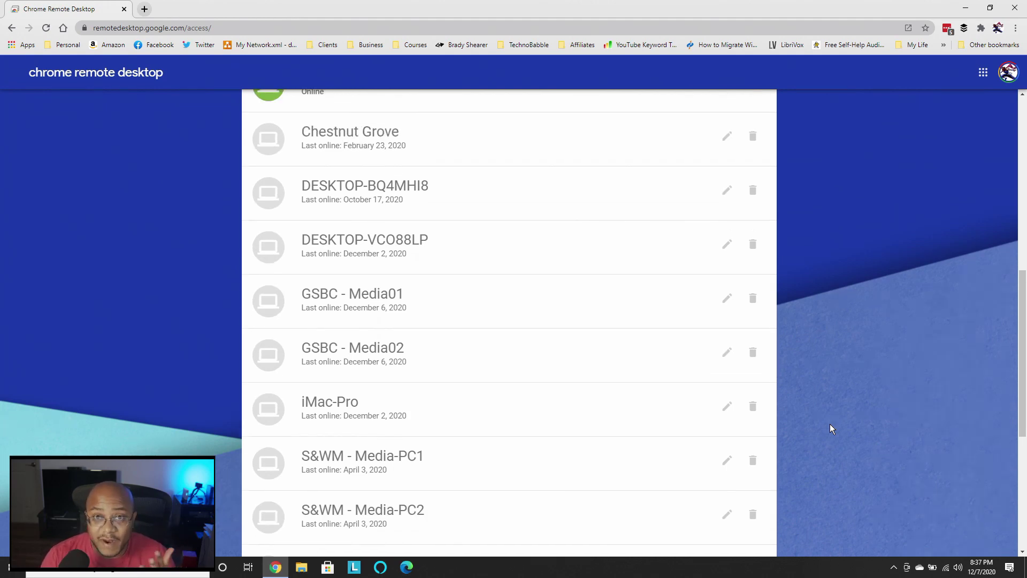
scroll(831, 426, "down", 3)
scroll(830, 424, "down", 2)
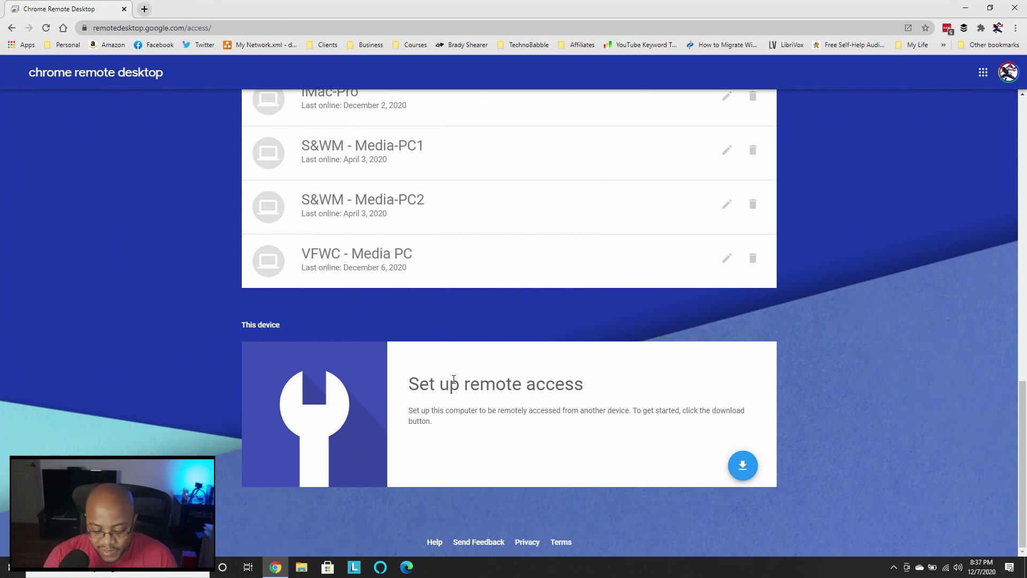
left_click(739, 475)
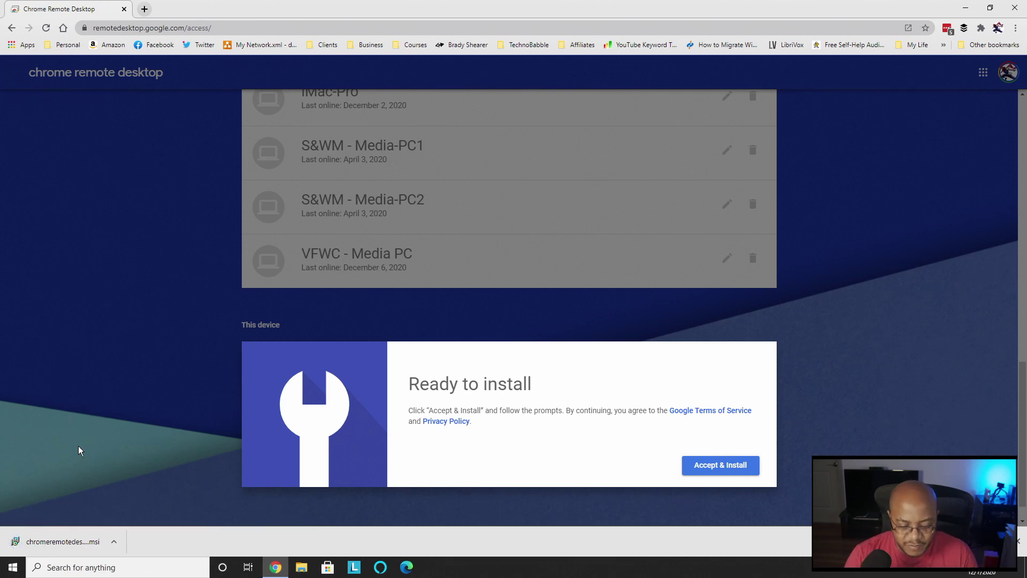
- Accept the terms, open the downloaded installer and allow it through User Account Control
left_click(714, 467)
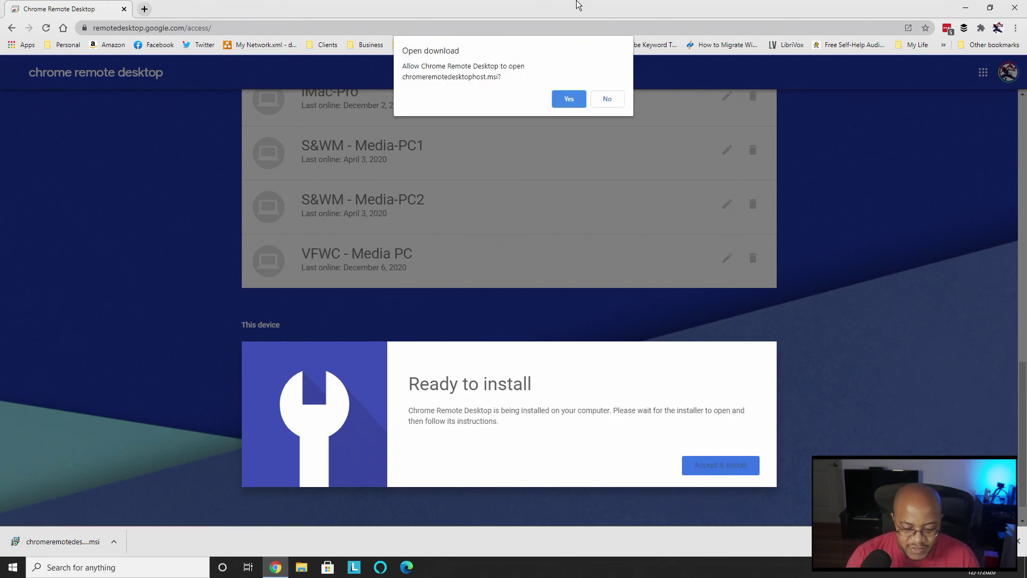
left_click(568, 99)
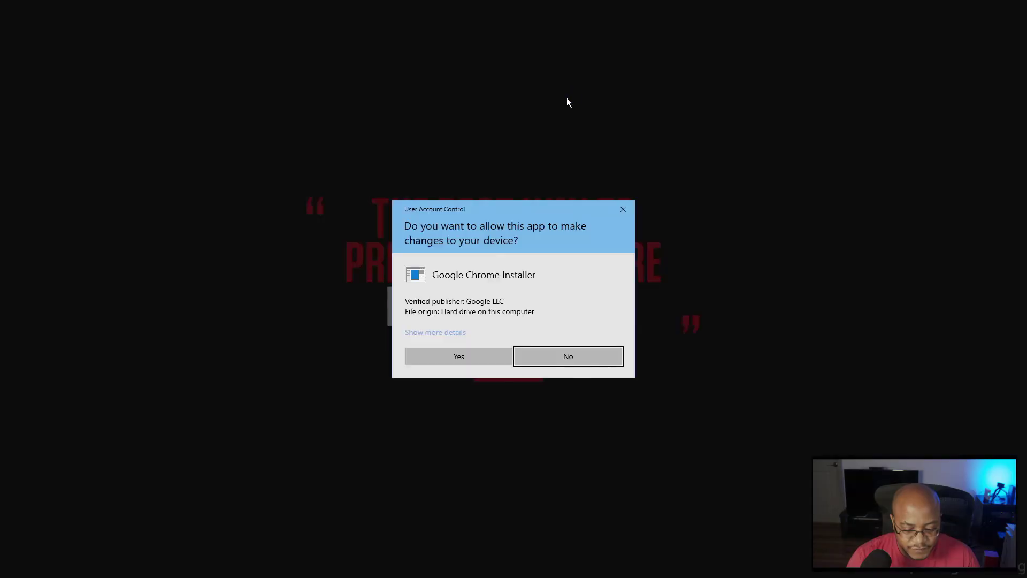
left_click(481, 357)
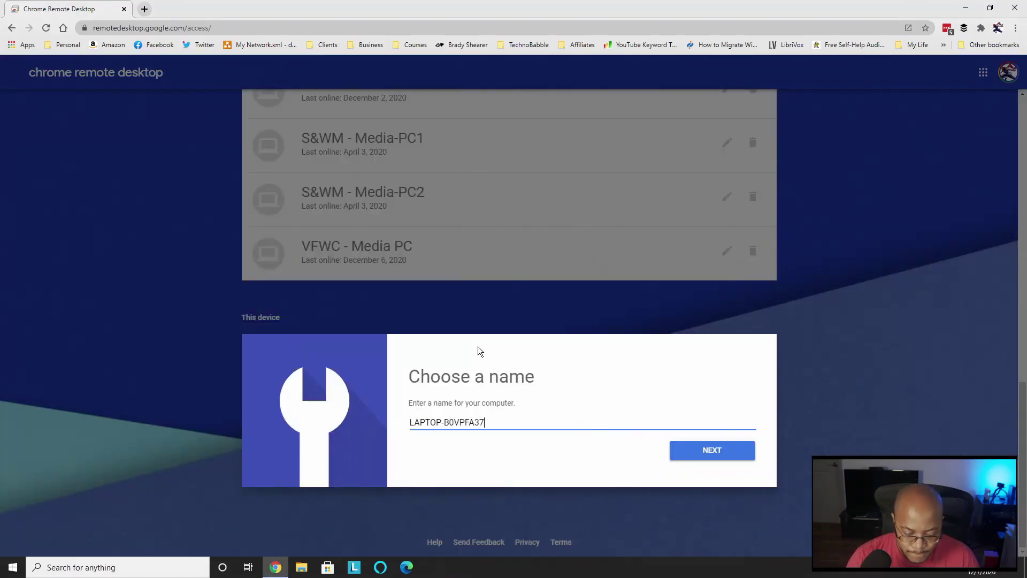
- Rename this computer to 'AJaytheCEO Laptop' and continue
left_click_drag(509, 422, 423, 418)
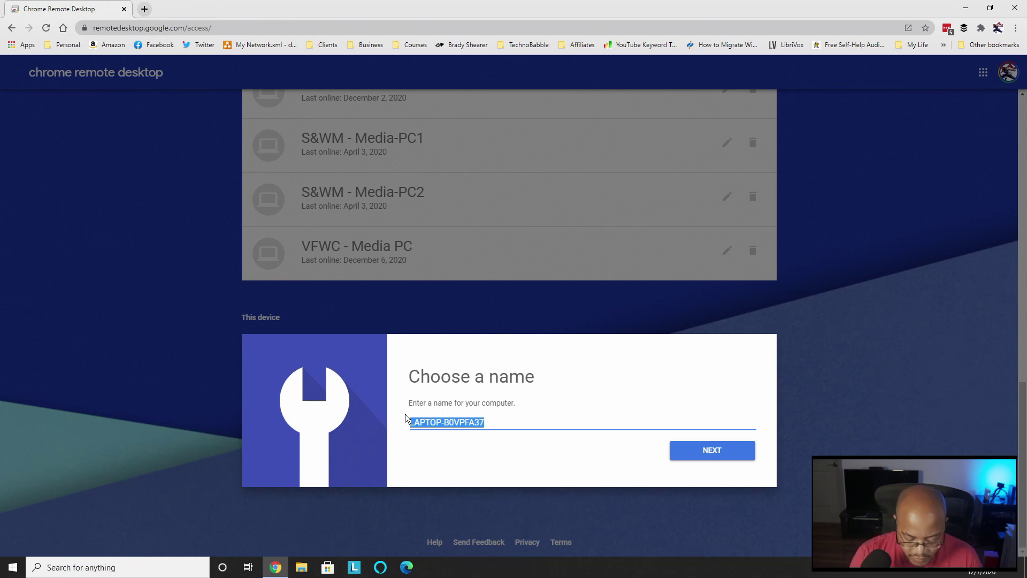
type("AJayt")
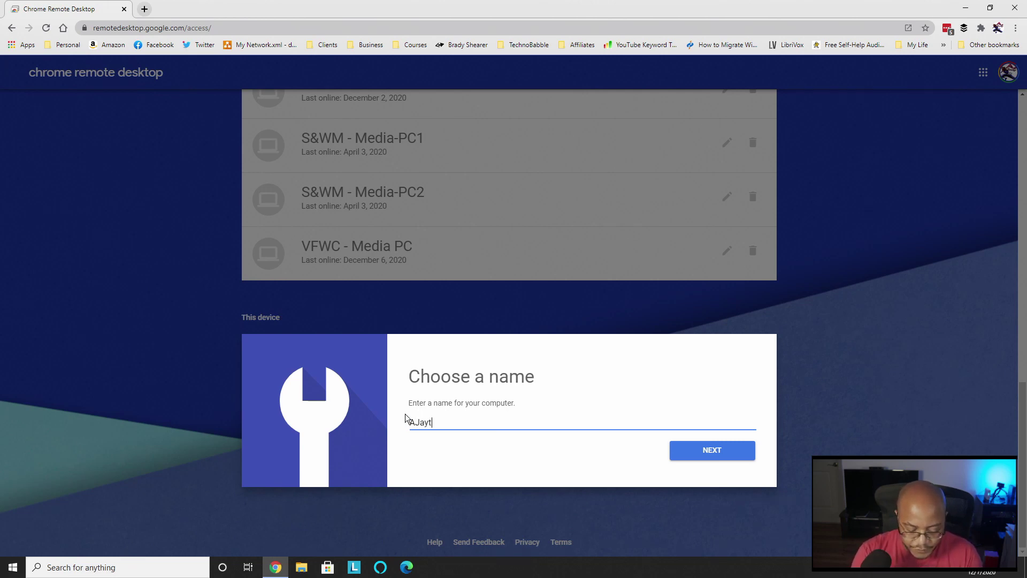
type("heCEO Laptop")
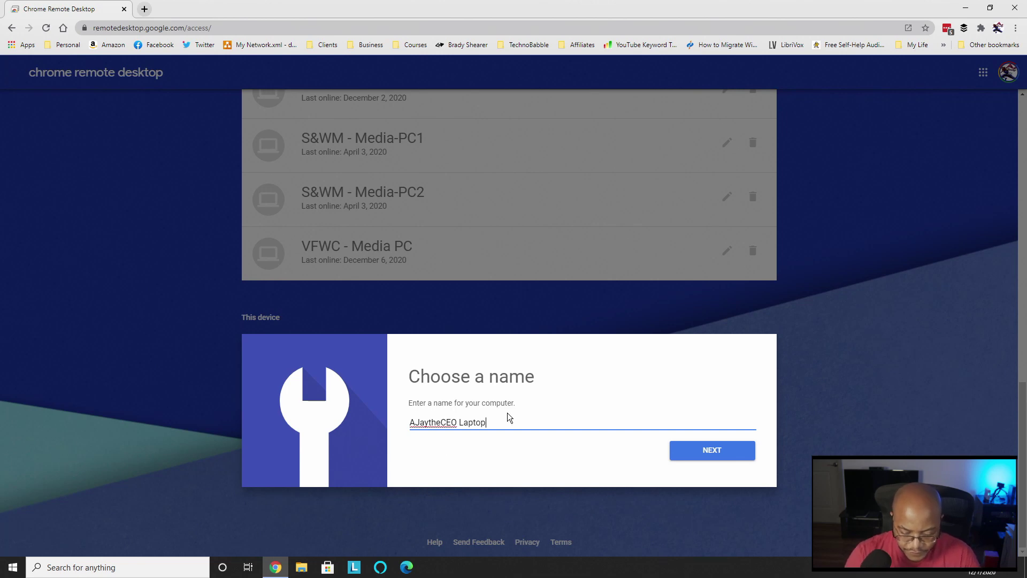
left_click(695, 451)
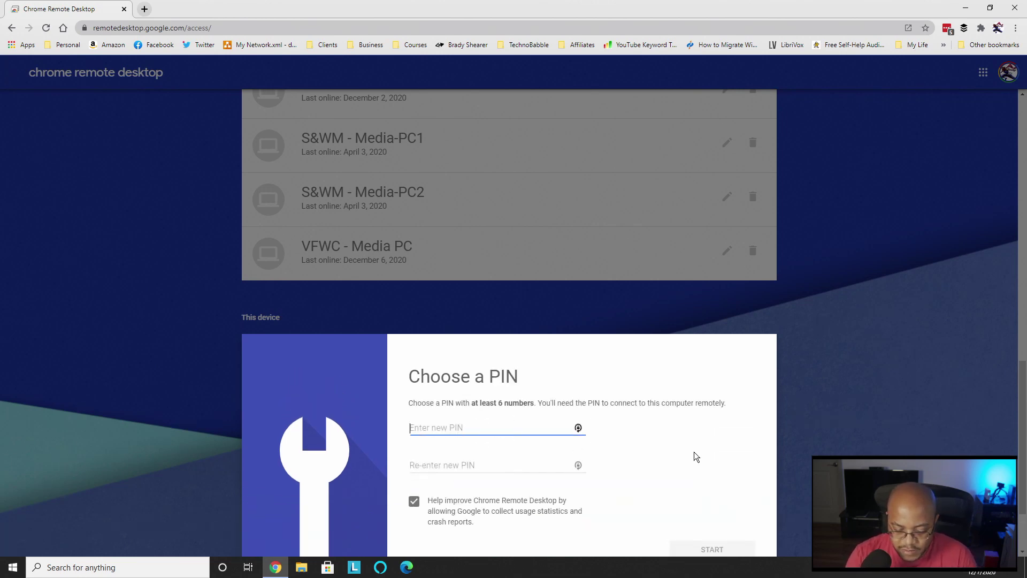
- Enter and confirm the remote access PIN, turn off usage statistics, and start remote access
type("12")
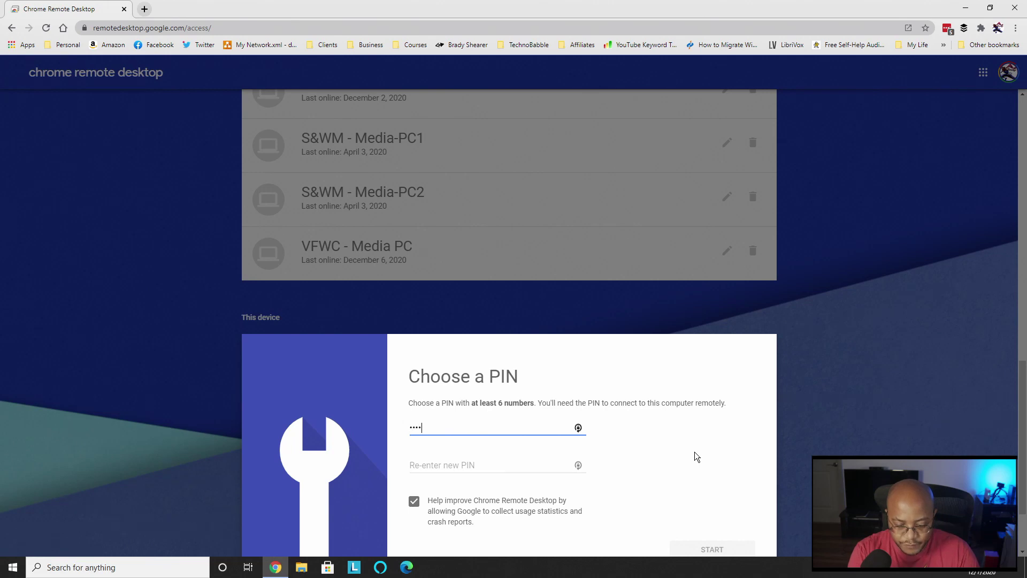
key("Tab")
type("12345678")
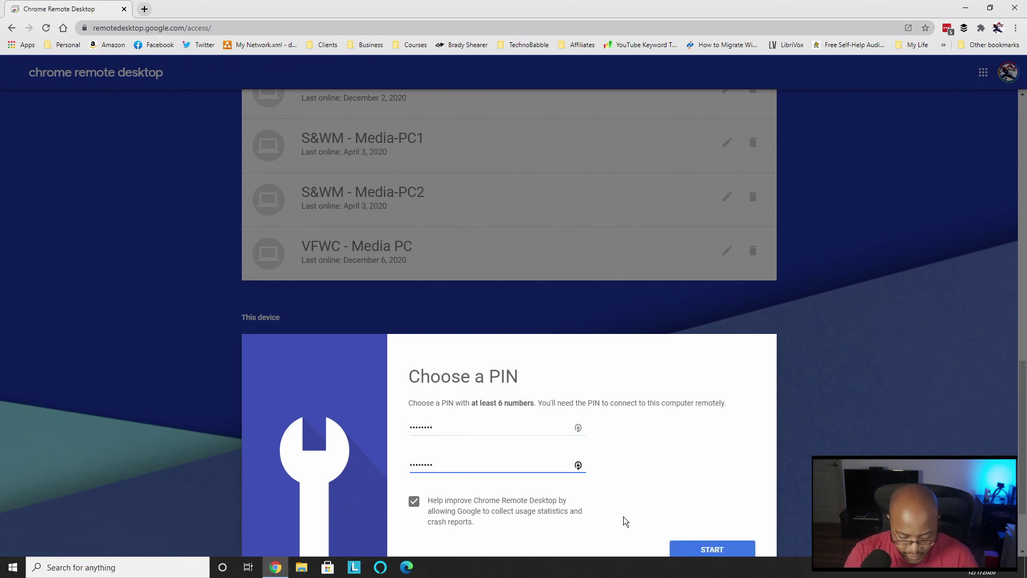
left_click(415, 502)
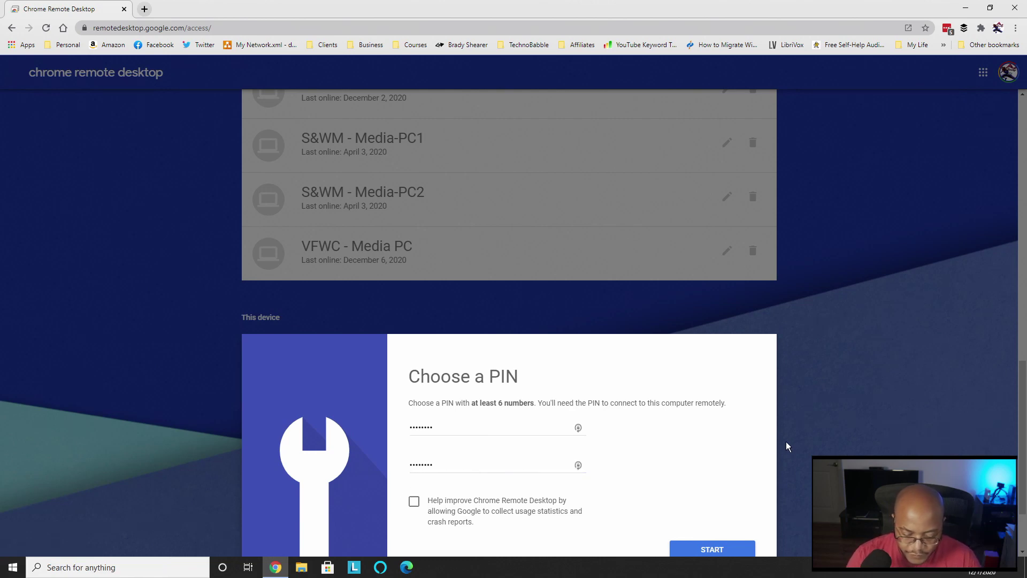
scroll(749, 436, "down", 2)
left_click(719, 450)
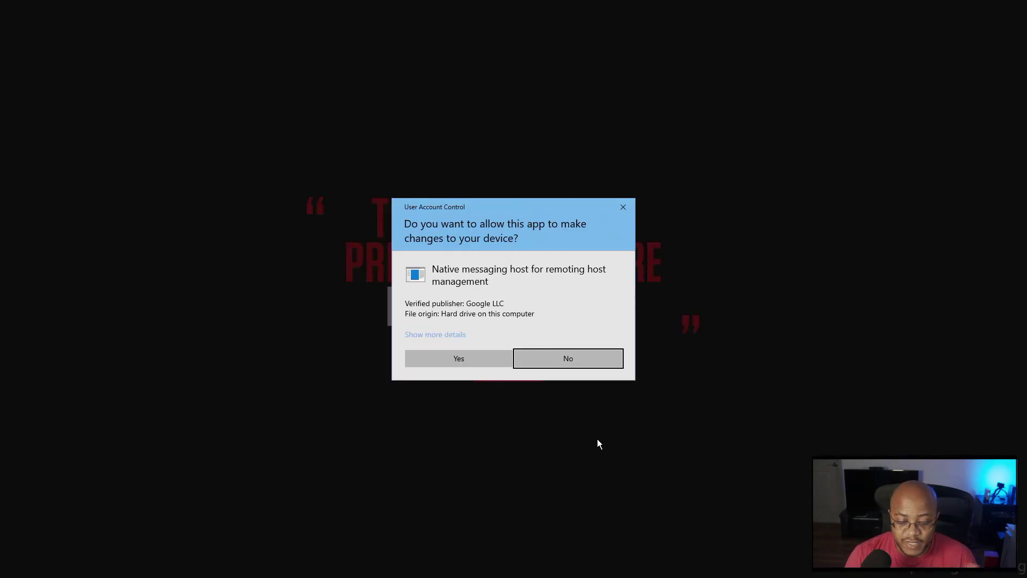
- Approve the remote host's admin prompt and clear the downloads bar so AJaytheCEO Laptop shows Online
left_click(459, 359)
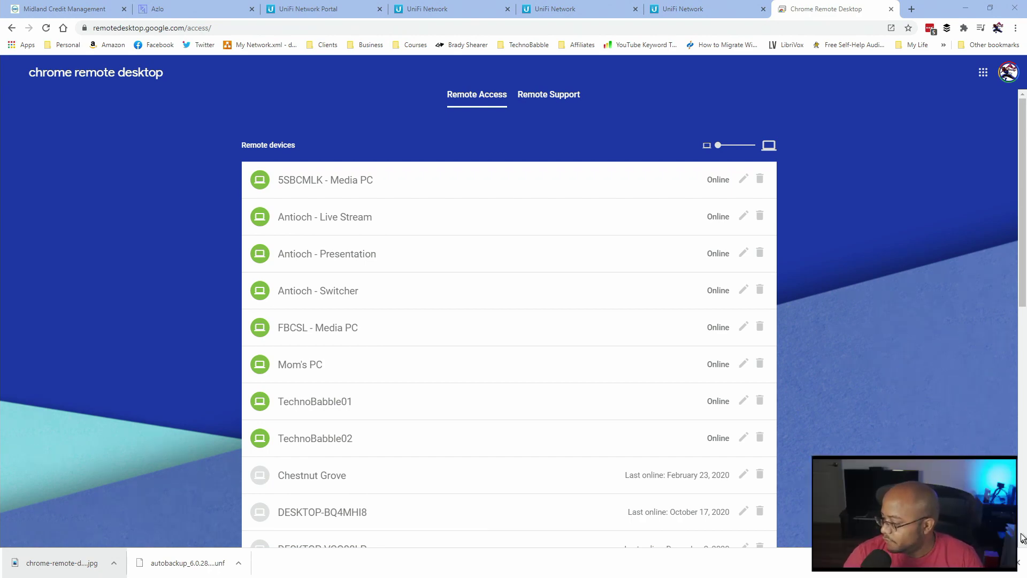
left_click(1018, 562)
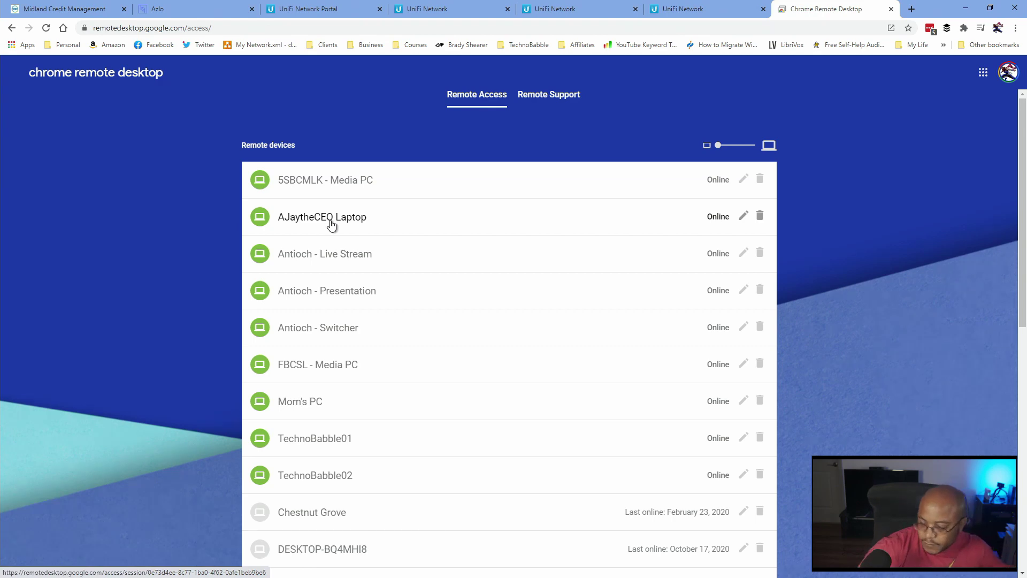
- Choose AJaytheCEO Laptop from the Remote devices list to reach its PIN prompt
left_click(333, 219)
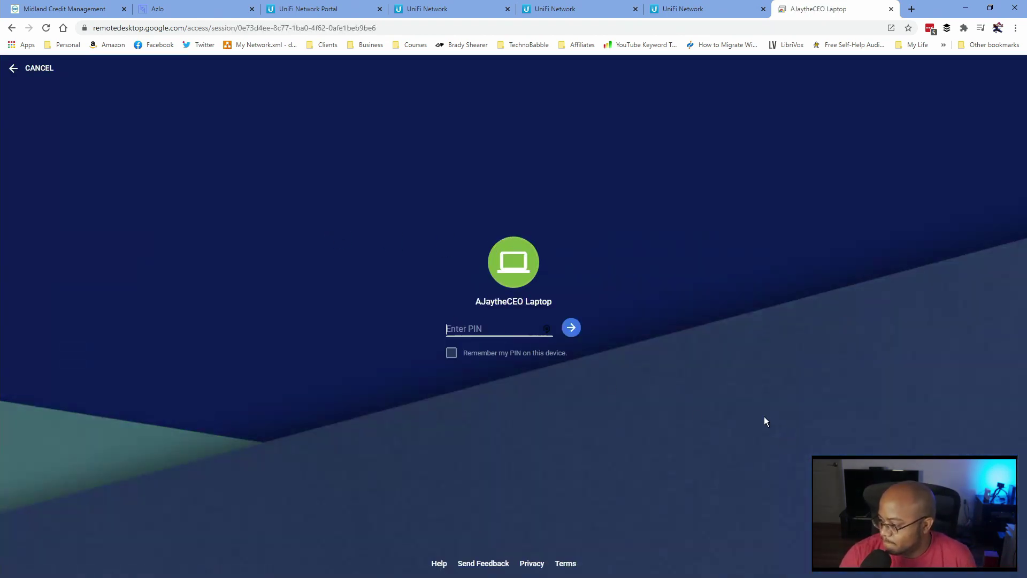
- Connect to AJaytheCEO Laptop using its PIN, with Remember my PIN ticked
type("12")
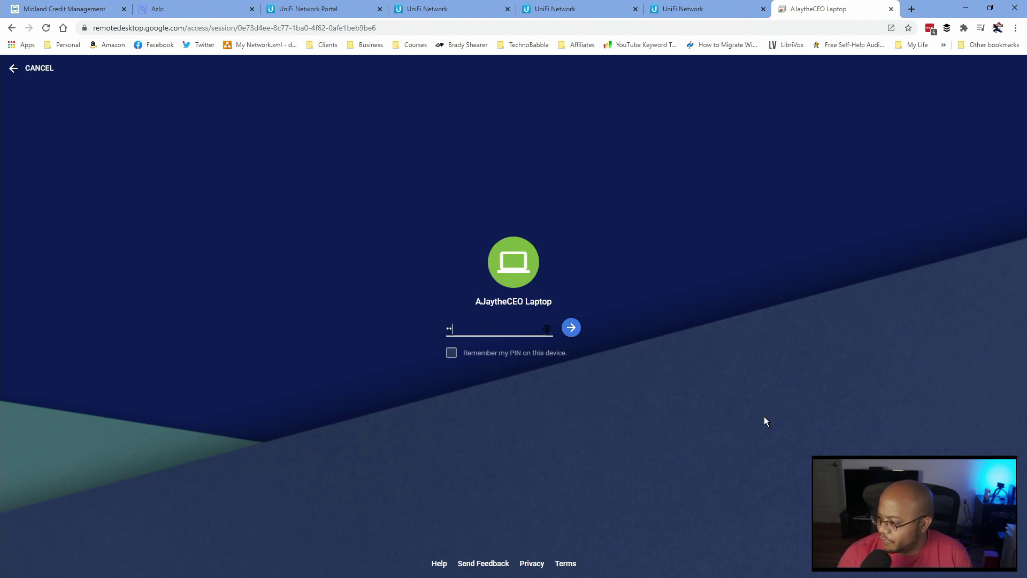
type("345")
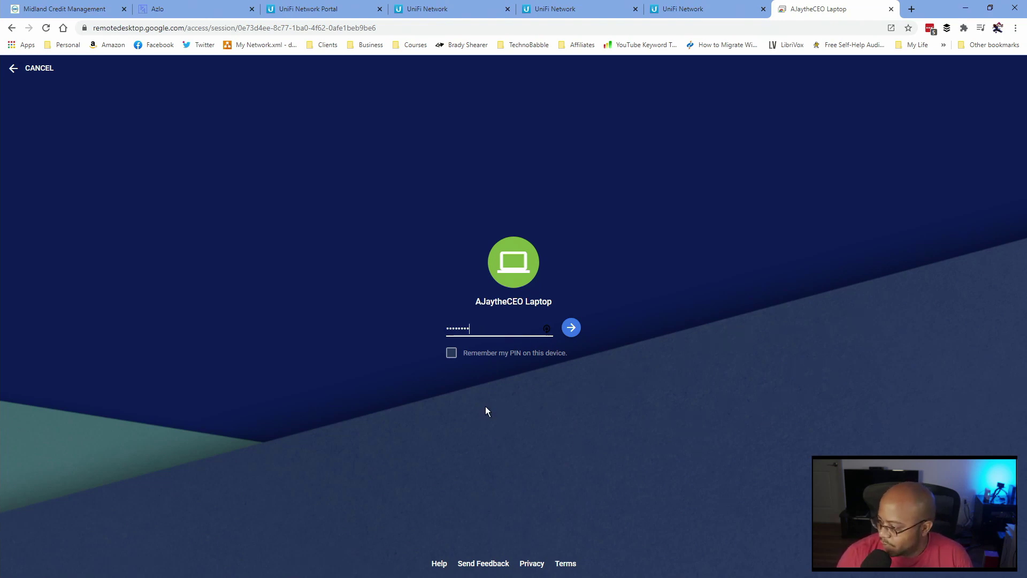
left_click(452, 354)
left_click(572, 330)
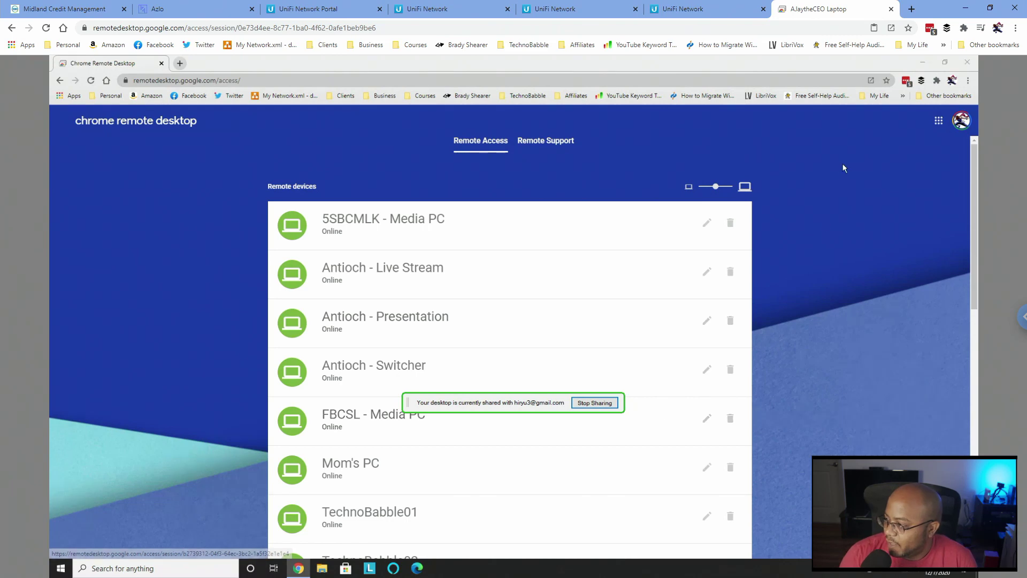
- Compact the device list and close the remote Chrome window to reveal the laptop's desktop
scroll(822, 289, "down", 6)
scroll(823, 293, "down", 4)
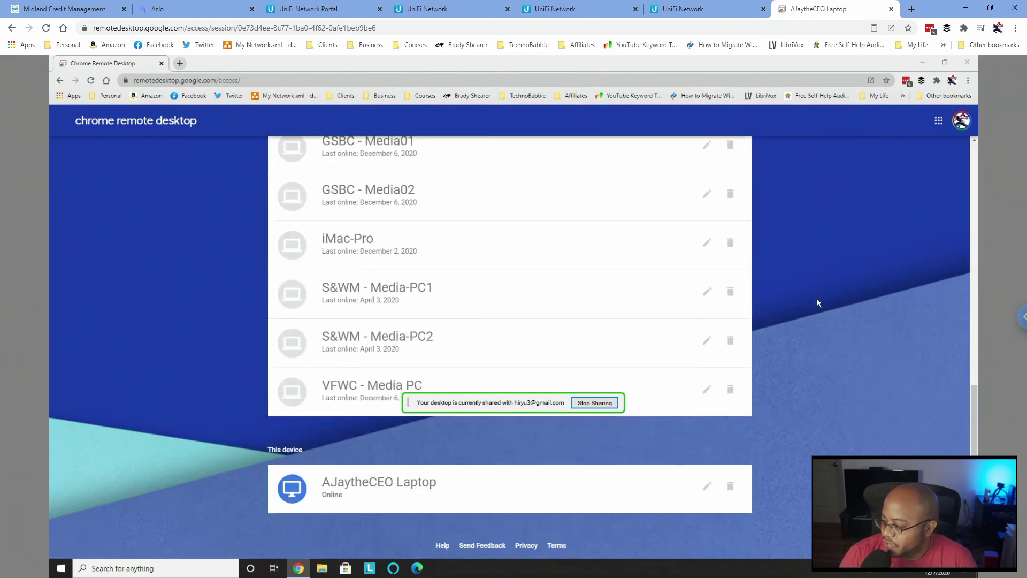
scroll(813, 310, "up", 10)
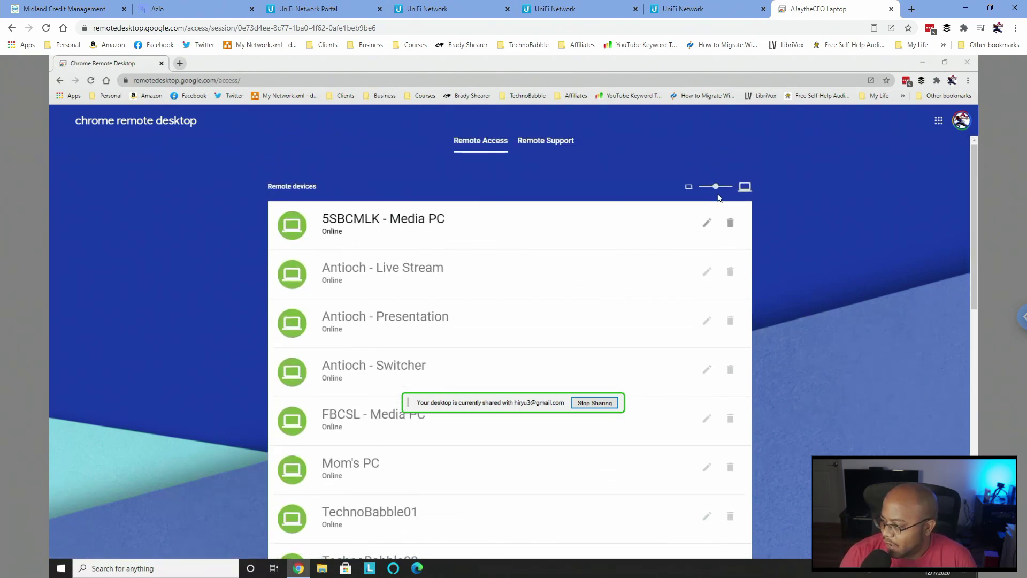
left_click_drag(715, 187, 705, 191)
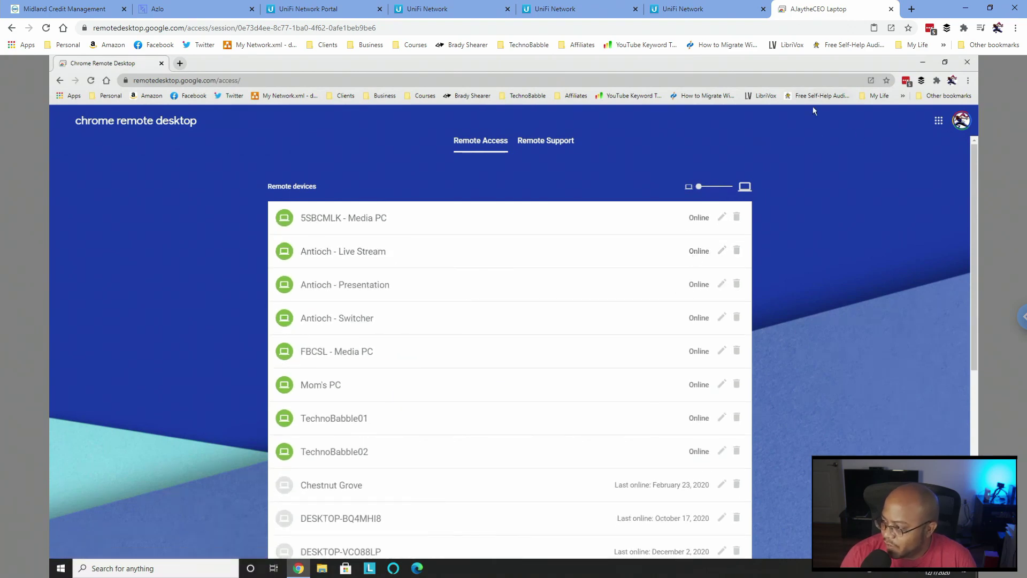
left_click(967, 62)
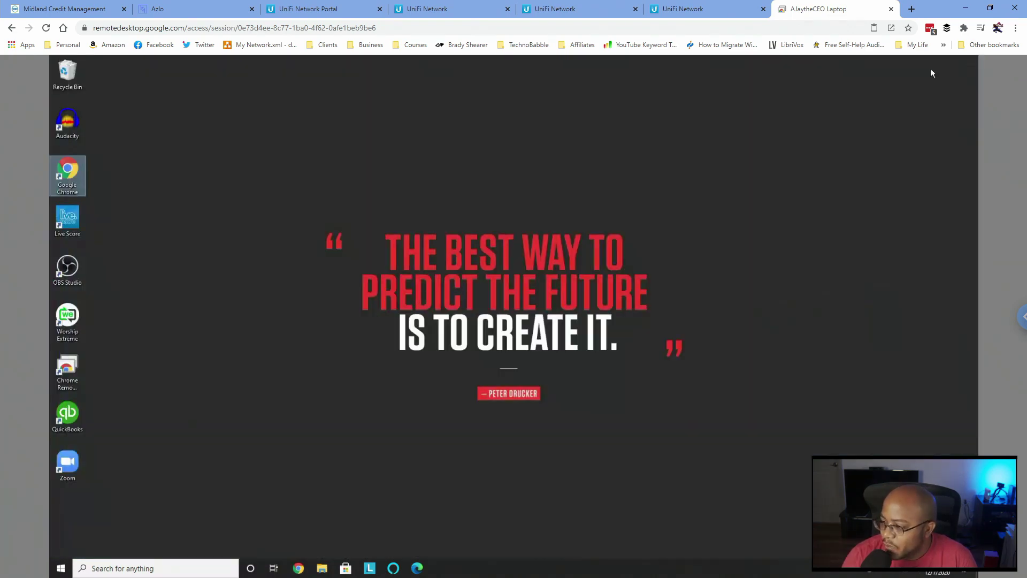